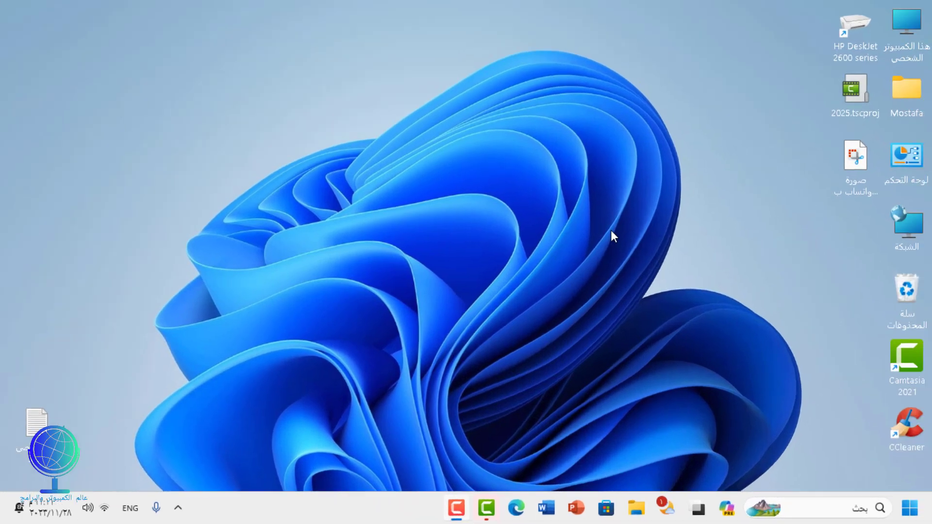
left_click(516, 508)
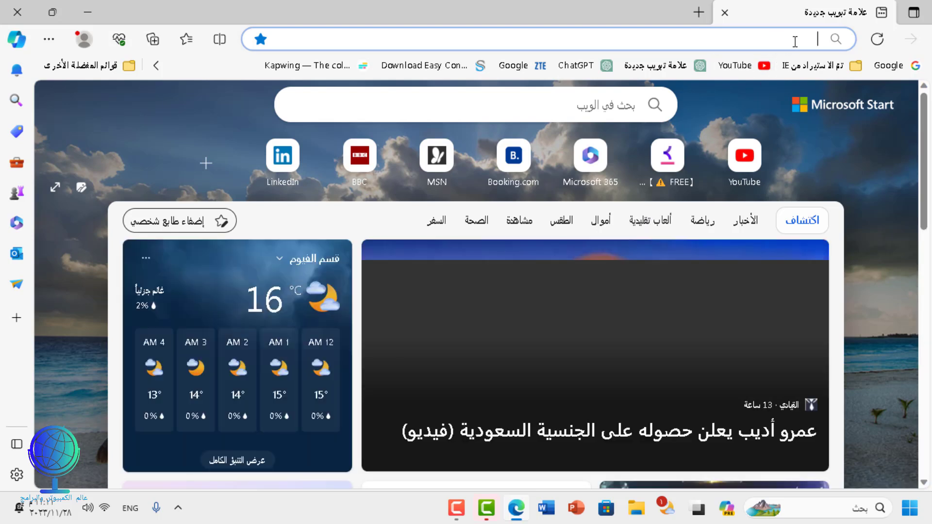
left_click(889, 68)
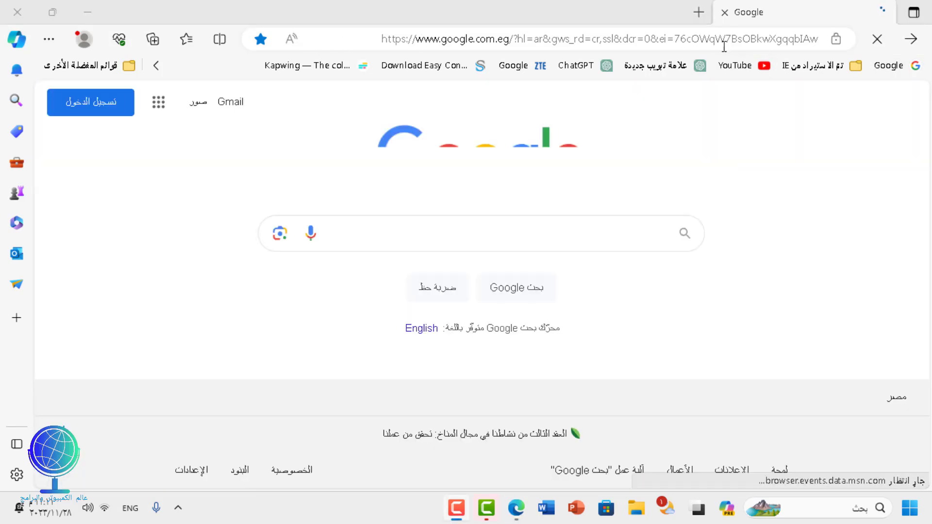
left_click(724, 46)
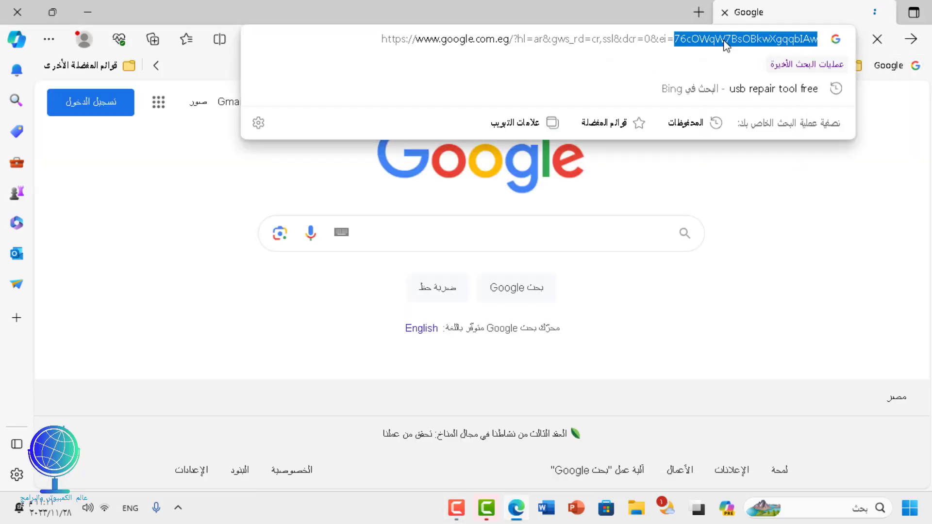
key("BackSpace")
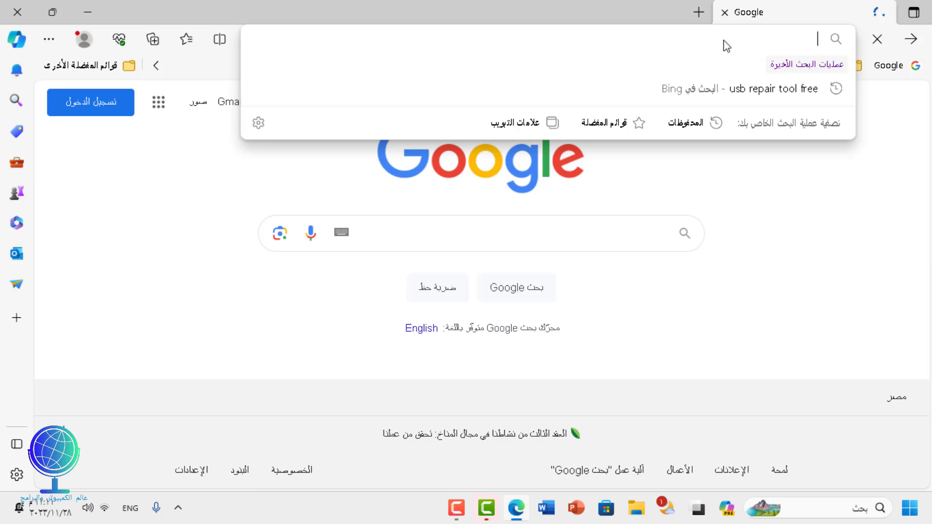
right_click(724, 40)
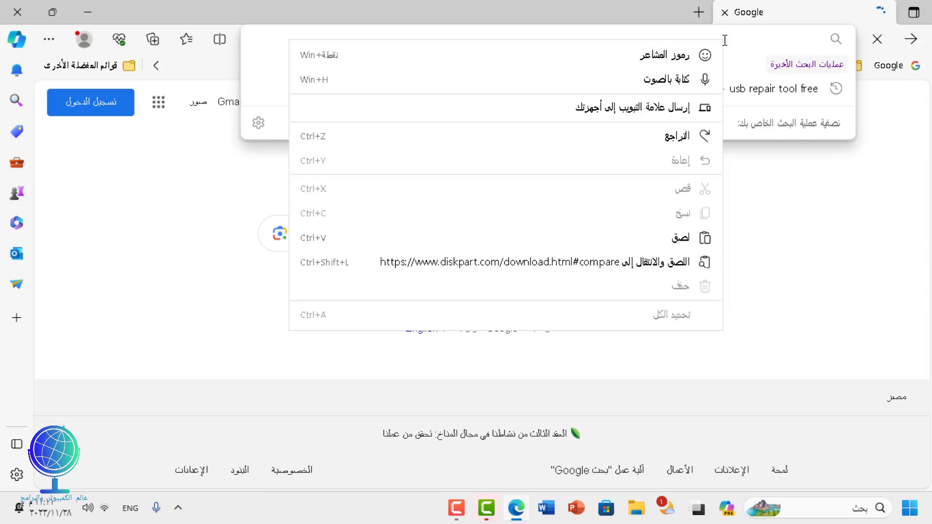
left_click(689, 237)
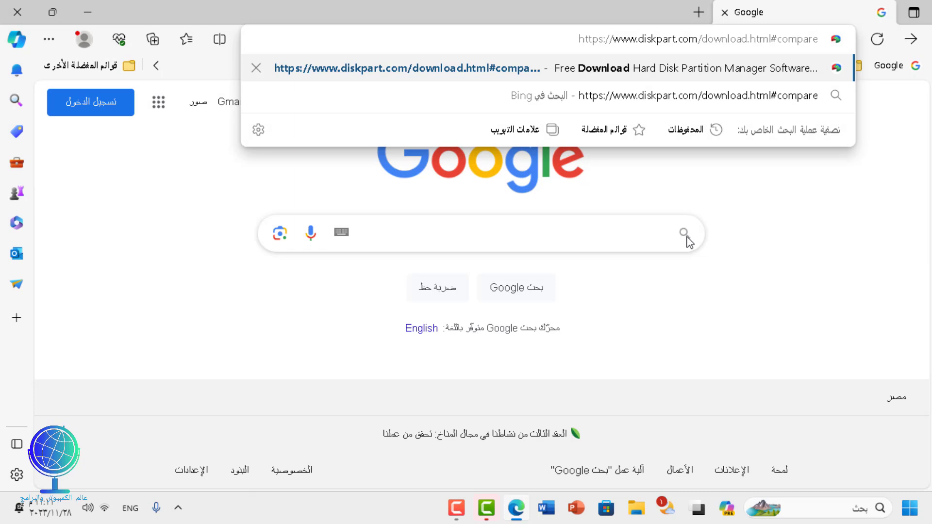
key("Return")
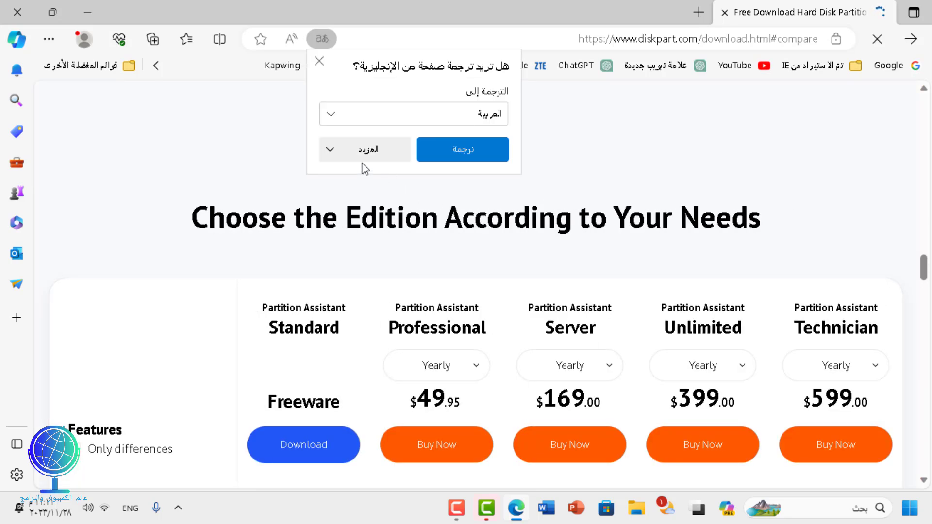
Step: Dismiss the page translation offer and download the AOMEI Partition Assistant Standard freeware for Windows
left_click(363, 150)
left_click(362, 178)
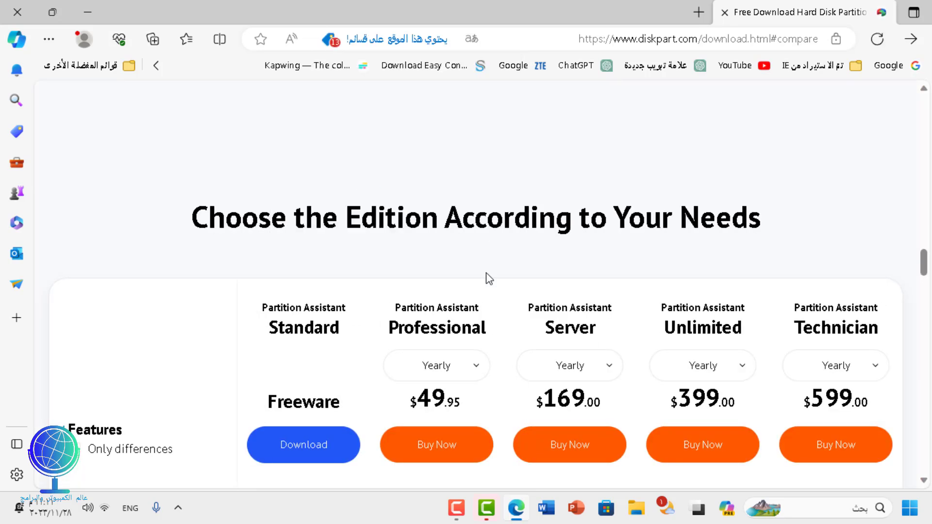
scroll(488, 278, "down", 5)
scroll(488, 278, "up", 4)
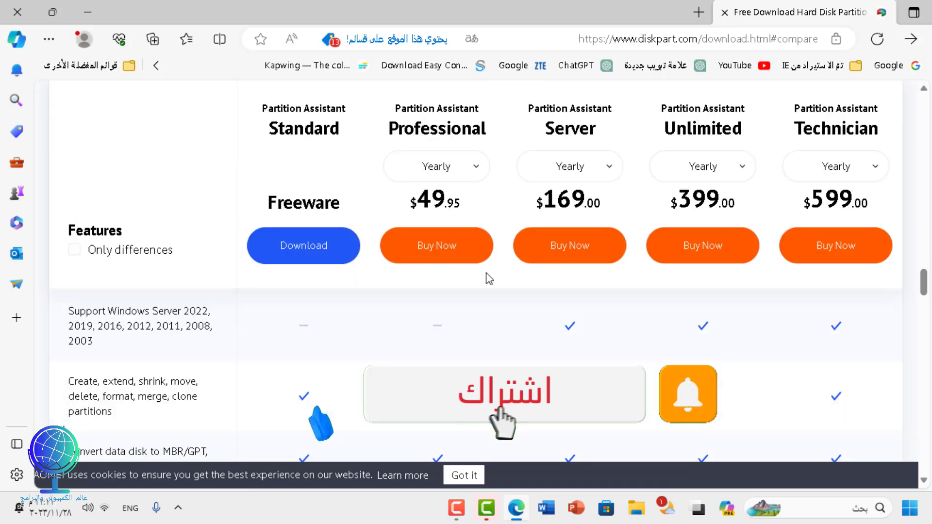
scroll(499, 249, "up", 15)
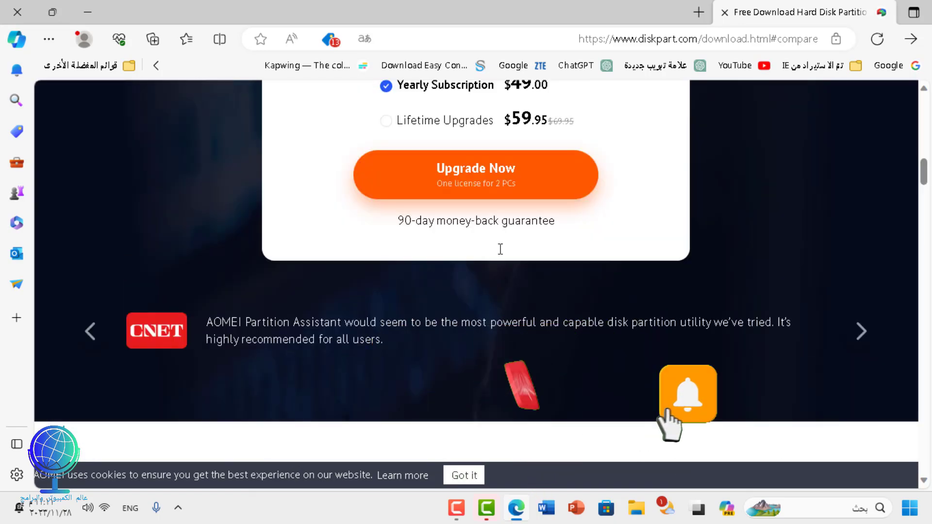
scroll(500, 249, "up", 5)
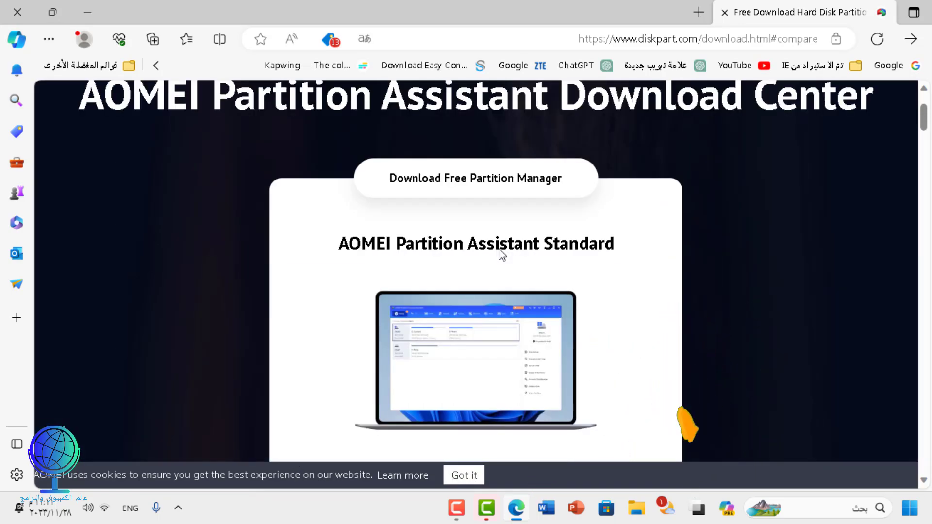
scroll(499, 249, "down", 1)
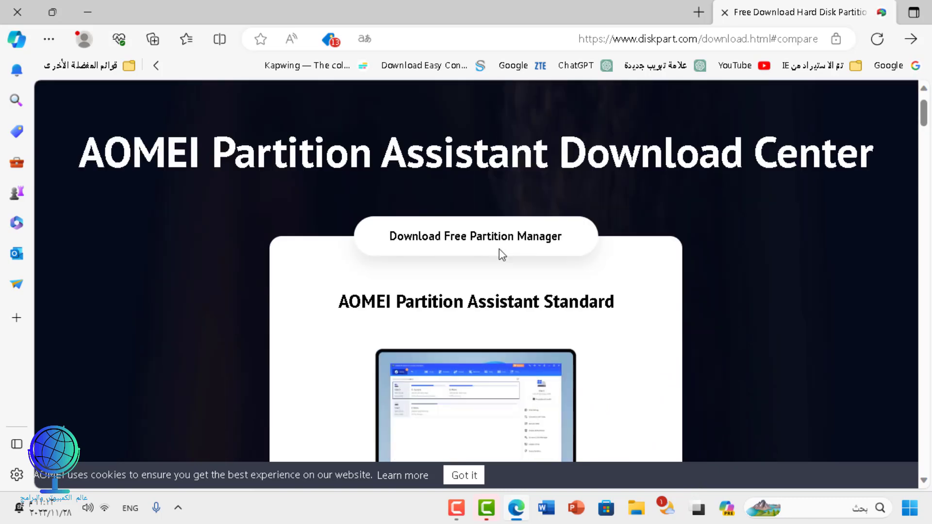
scroll(499, 249, "down", 5)
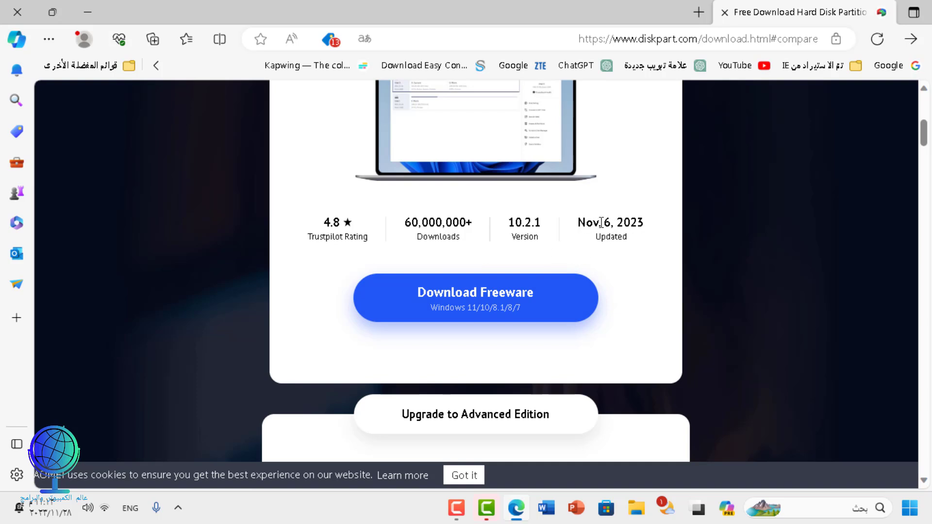
left_click(477, 306)
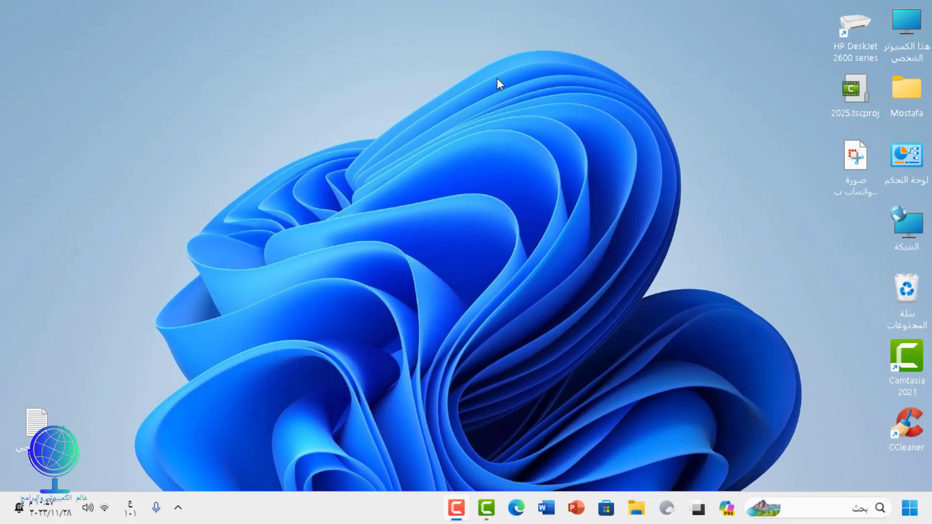
Step: Move the PAssist_Std_20231129.8334291 installer from the Downloads folder to the middle of the desktop
double_click(906, 90)
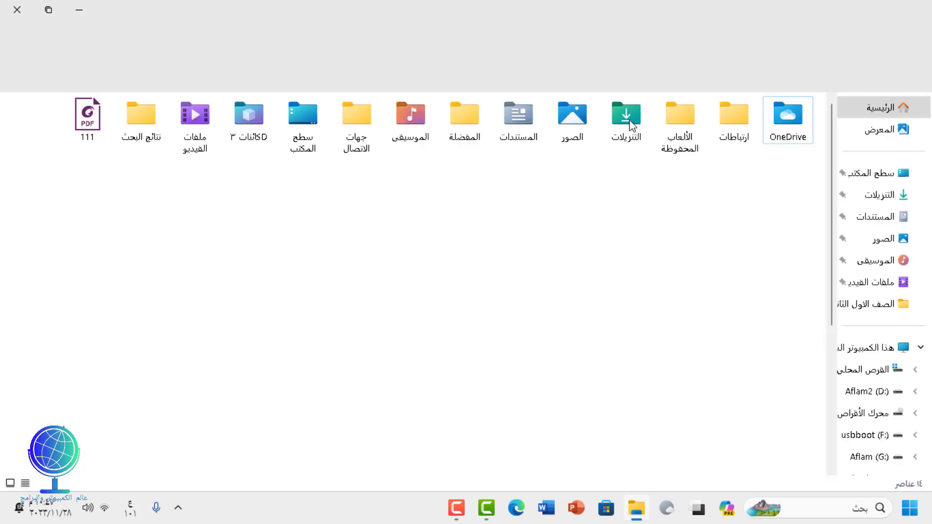
left_click(630, 120)
double_click(629, 119)
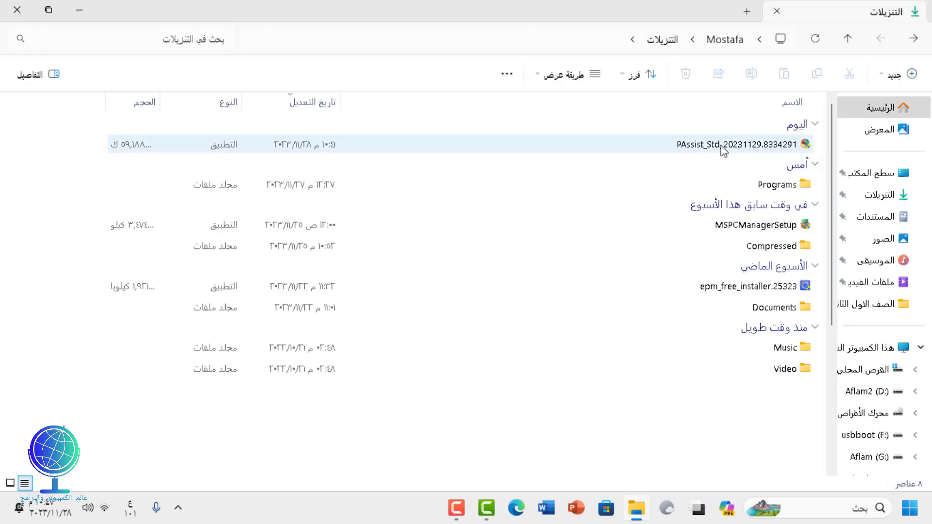
left_click(724, 151)
right_click(723, 151)
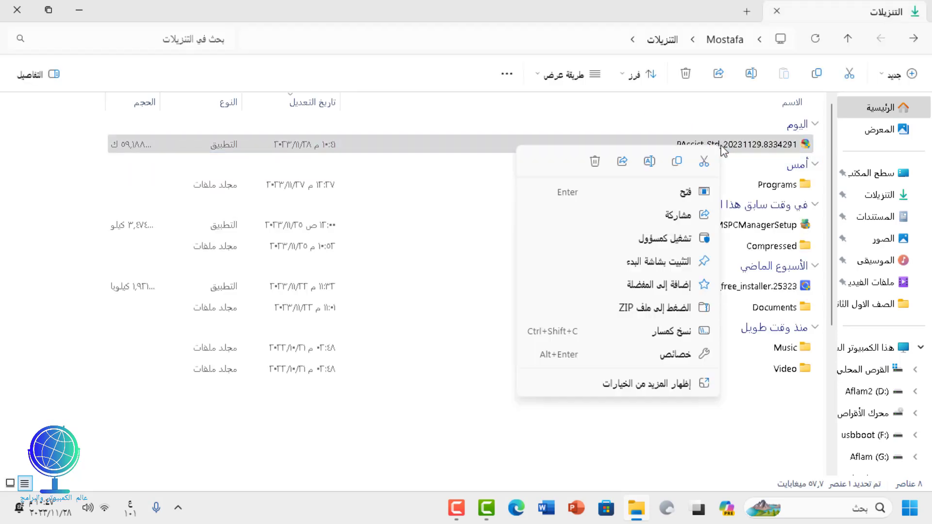
left_click(703, 161)
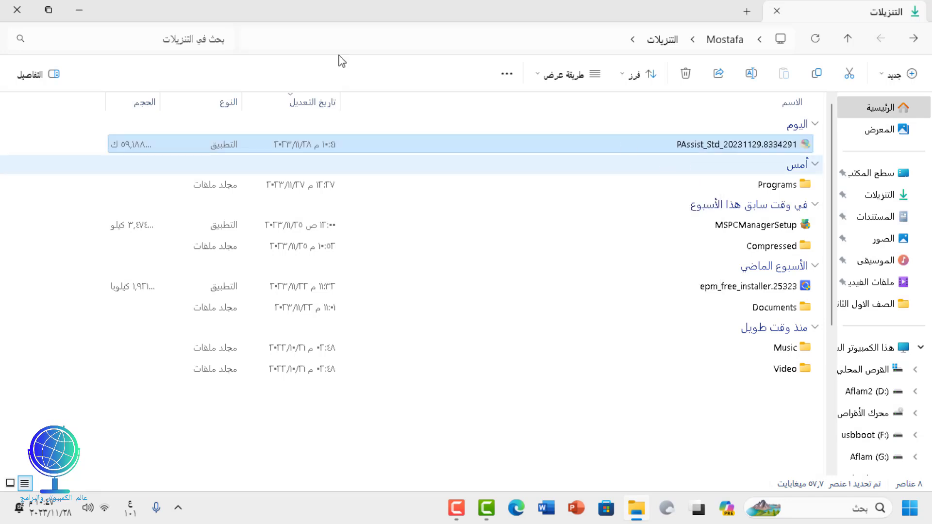
left_click(7, 8)
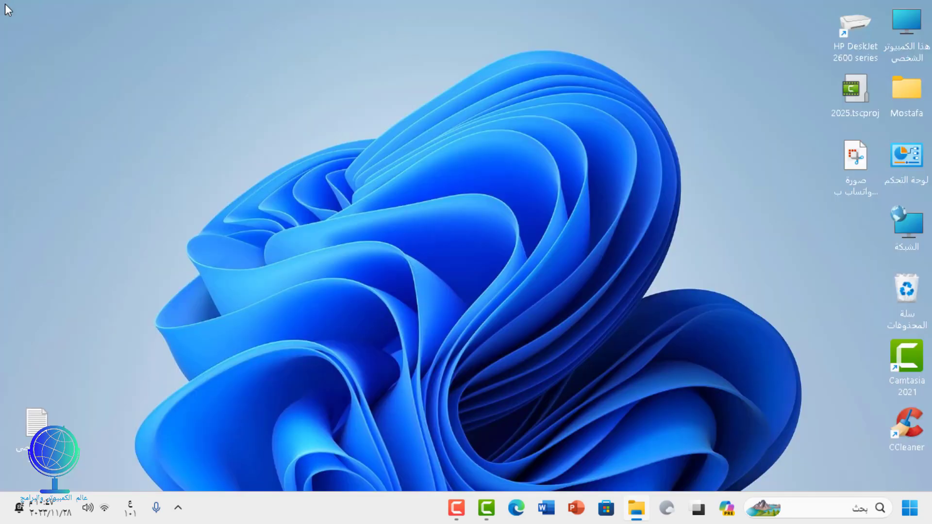
right_click(444, 147)
left_click(429, 170)
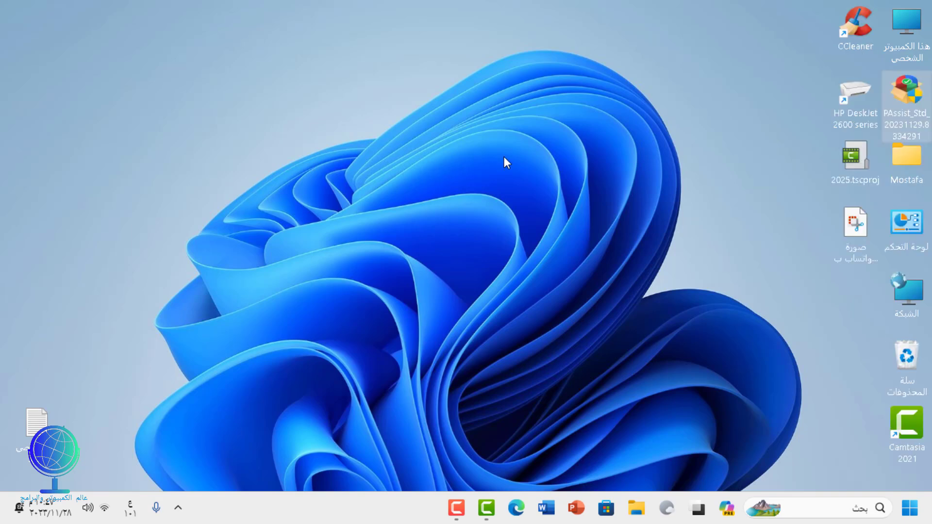
left_click_drag(920, 104, 435, 215)
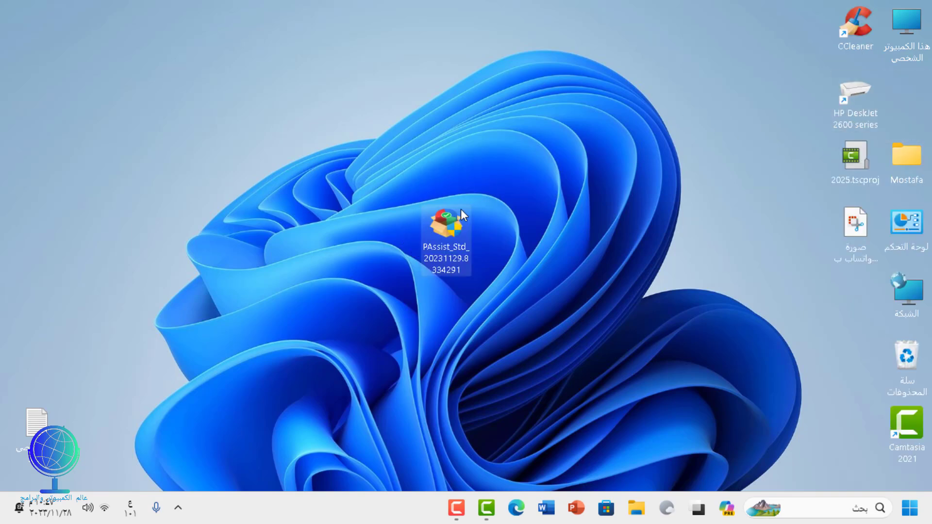
Step: Start installing AOMEI Partition Assistant from the desktop installer with Arabic as the setup language, skipping the Pro Edition upgrade
double_click(452, 236)
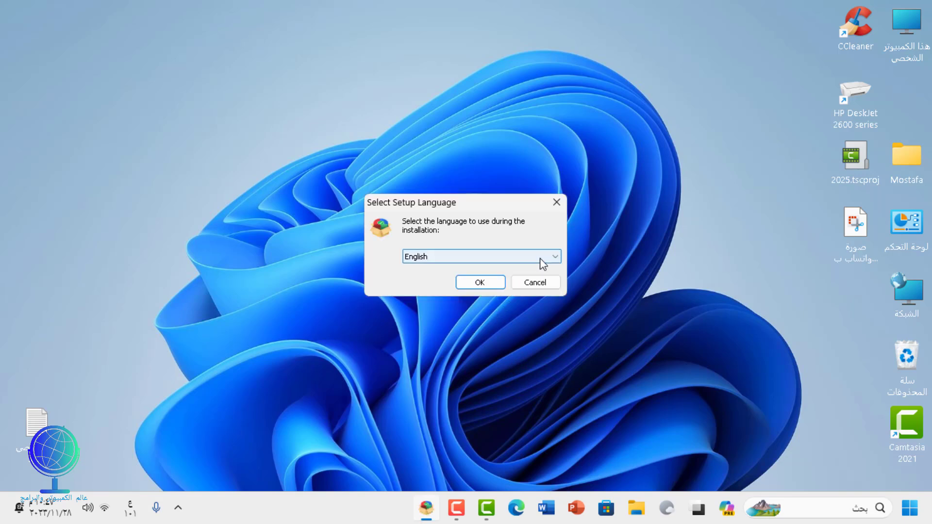
left_click(540, 261)
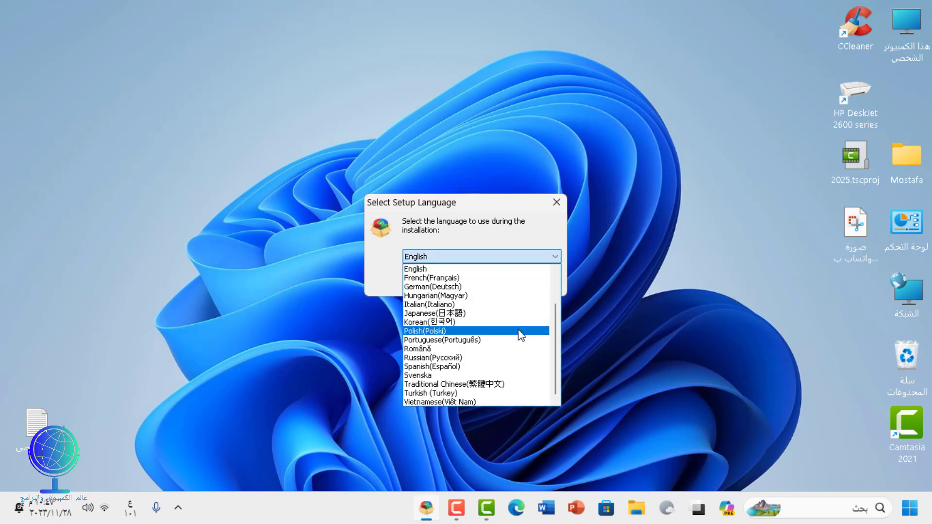
scroll(519, 333, "up", 2)
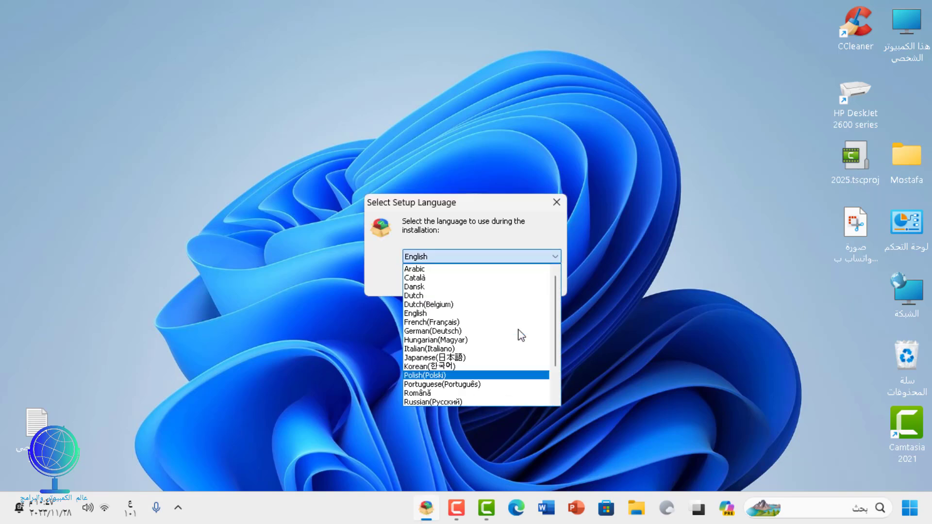
left_click(459, 270)
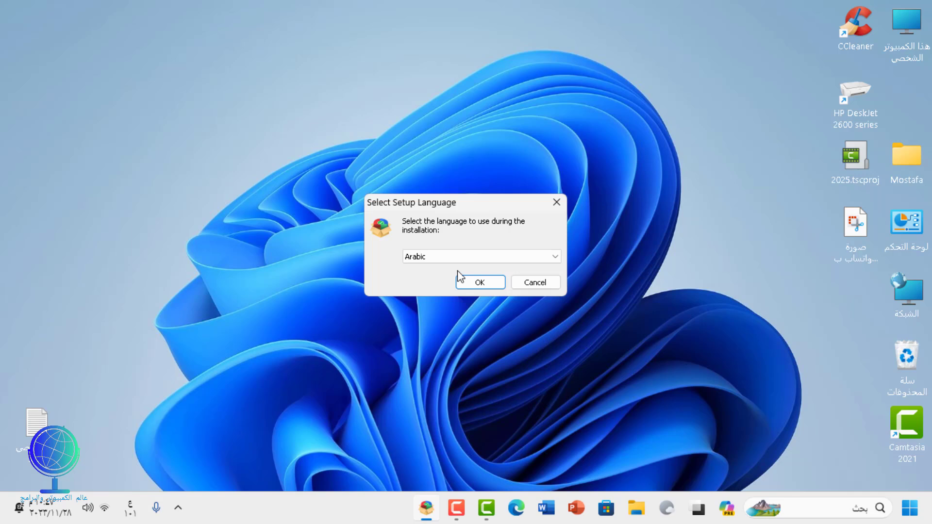
left_click(479, 283)
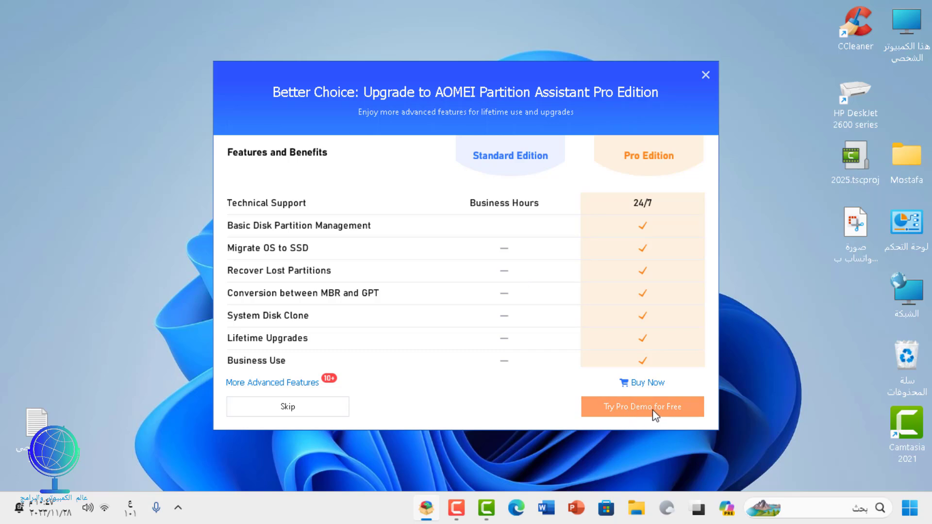
left_click(298, 407)
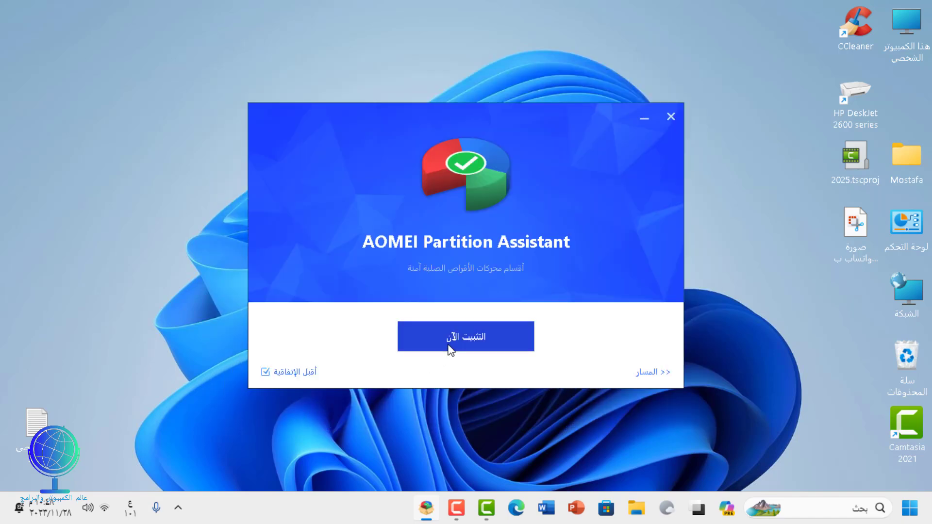
left_click(475, 345)
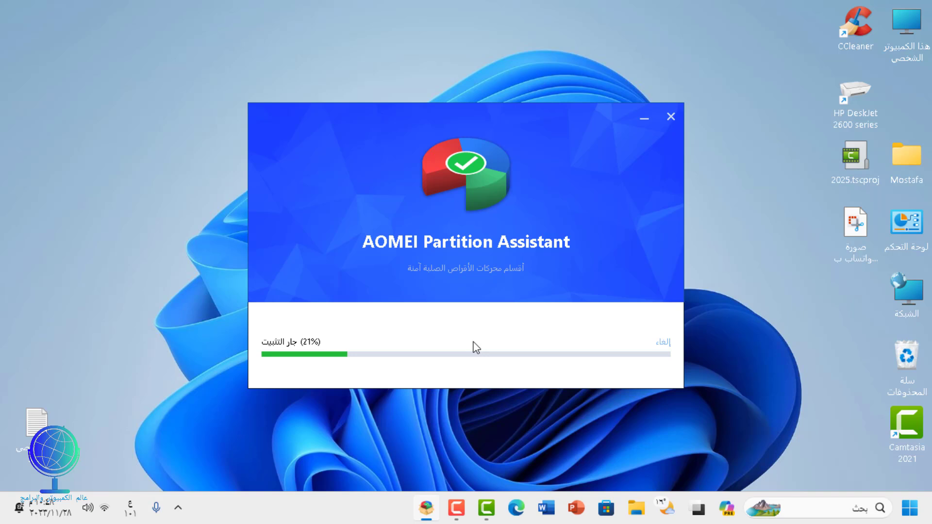
Step: Rearrange the desktop icons to close the gaps, placing CCleaner below Camtasia 2021 and shifting the remaining icons up
left_click_drag(899, 152, 910, 97)
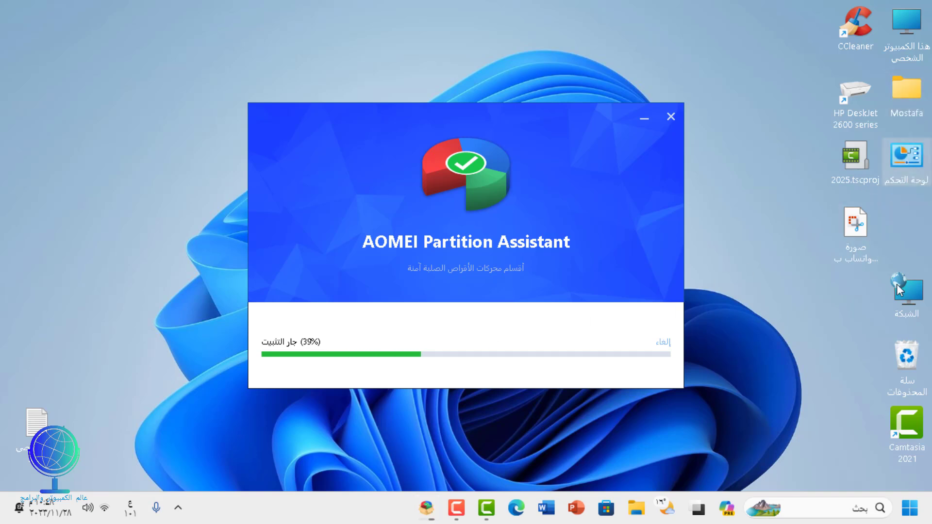
left_click_drag(907, 303, 906, 230)
left_click_drag(907, 361, 910, 272)
left_click_drag(915, 434, 907, 369)
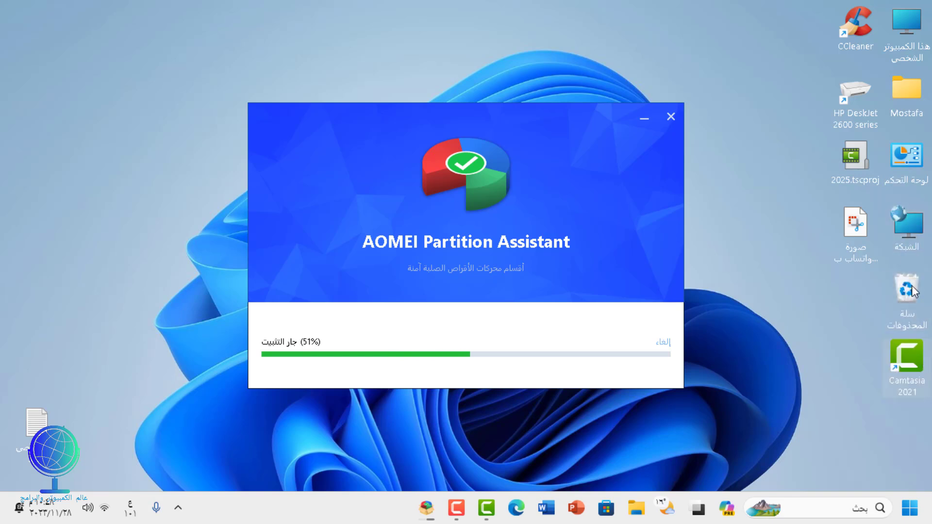
left_click_drag(856, 39, 901, 432)
left_click_drag(854, 94, 850, 28)
left_click(855, 165)
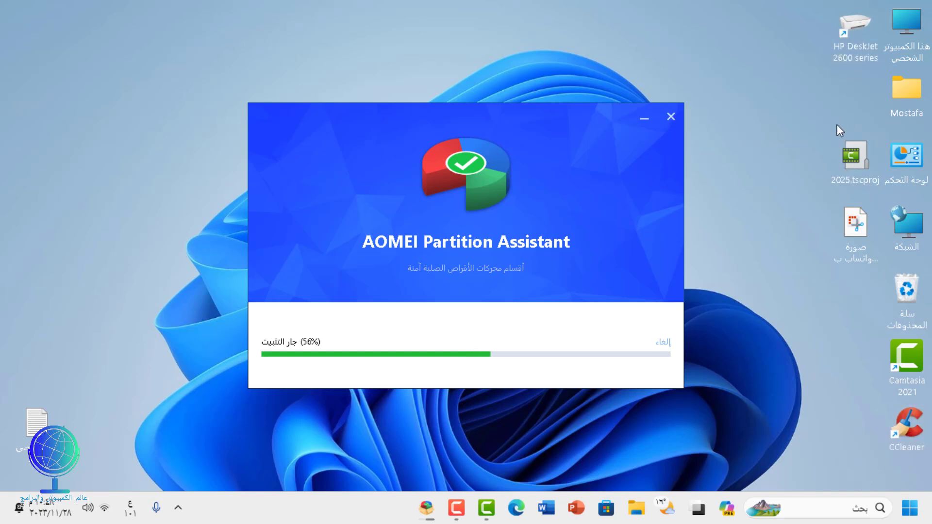
left_click_drag(855, 171, 858, 110)
left_click_drag(855, 229, 862, 139)
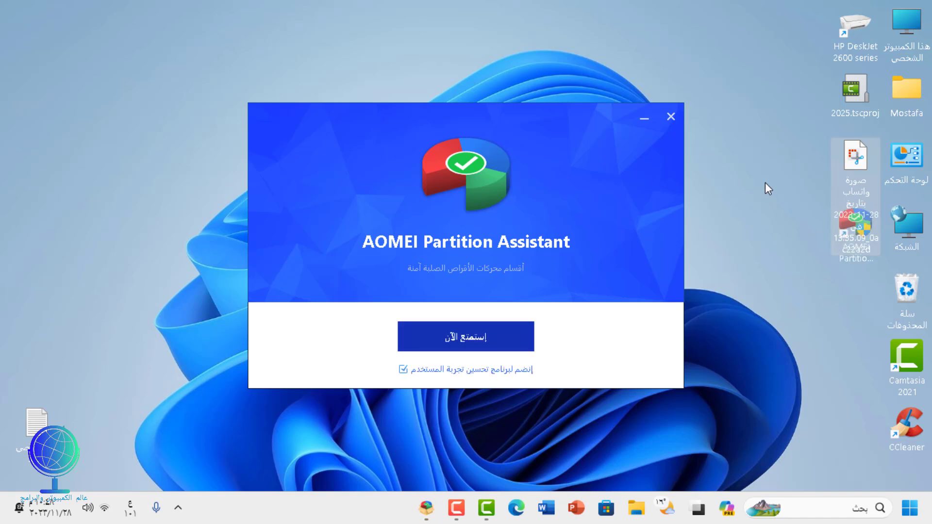
Step: Close the AOMEI Partition Assistant setup window and look over the installation thank-you page in the browser
left_click(669, 118)
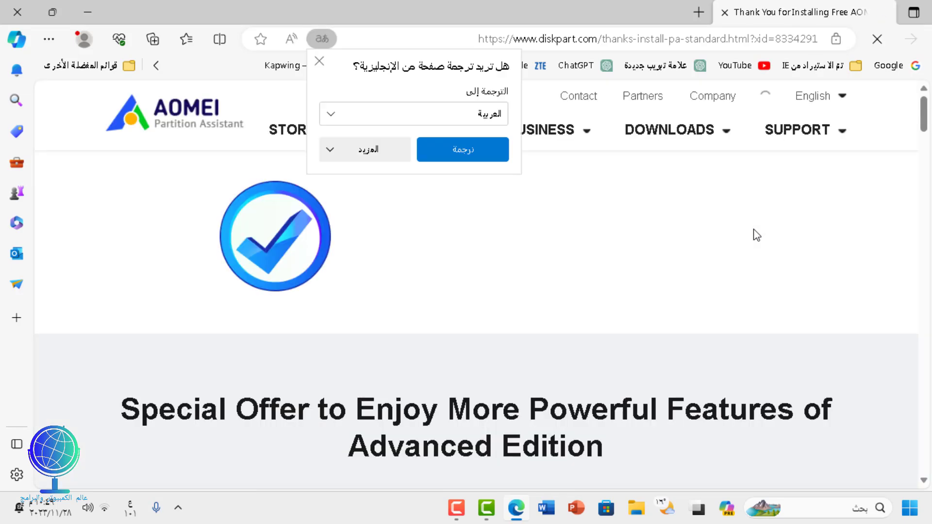
scroll(620, 320, "down", 3)
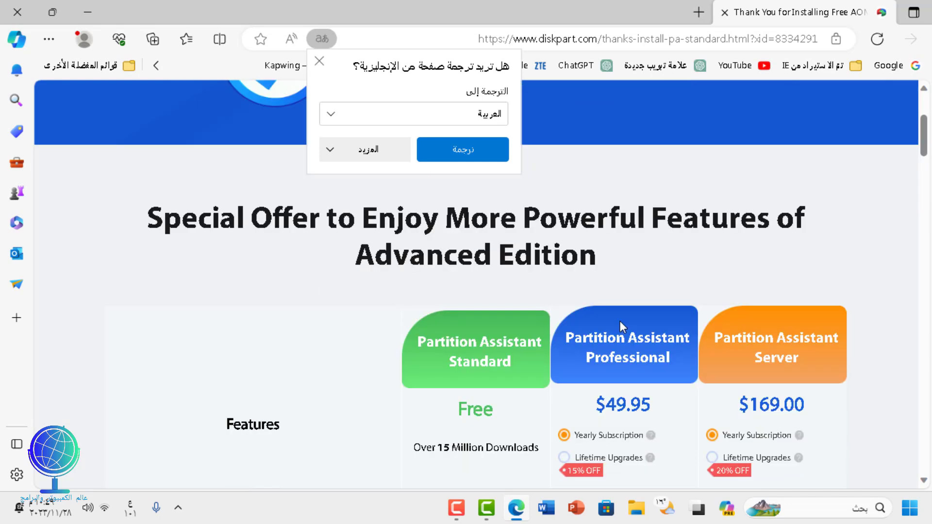
scroll(619, 322, "up", 1)
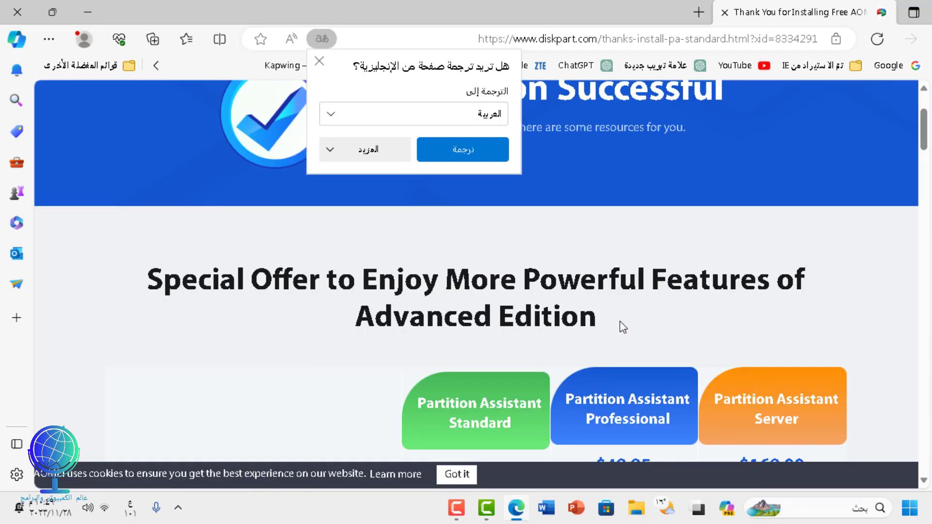
Step: Look over the edition comparison table on the installation thank-you page and close the browser
scroll(623, 328, "down", 5)
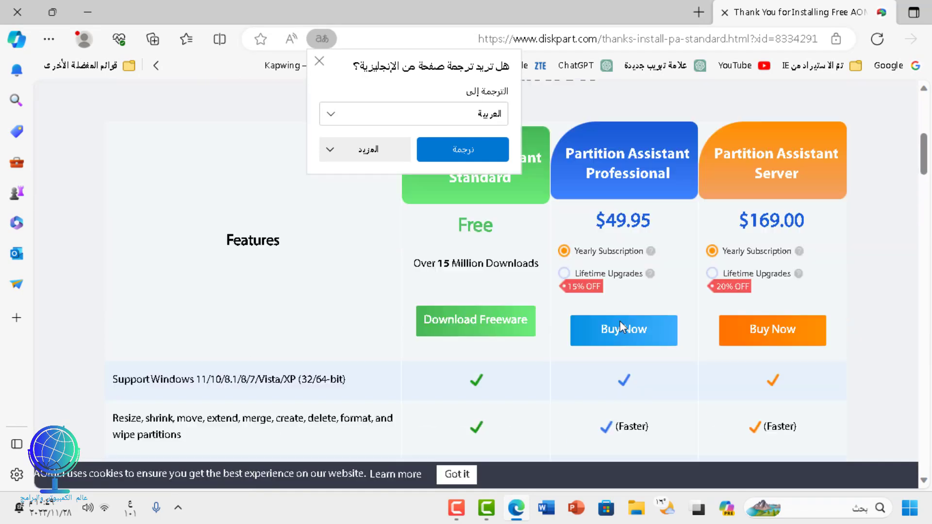
scroll(621, 329, "up", 2)
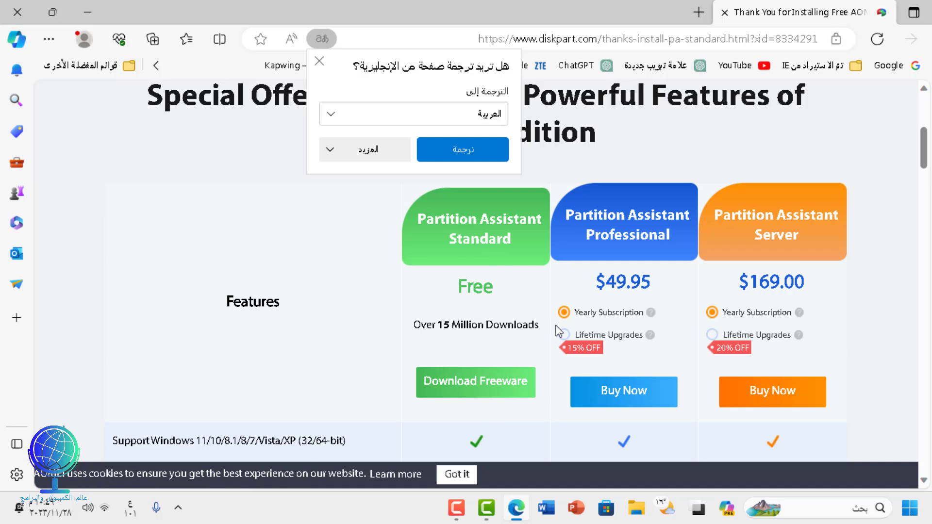
left_click(15, 21)
left_click(17, 13)
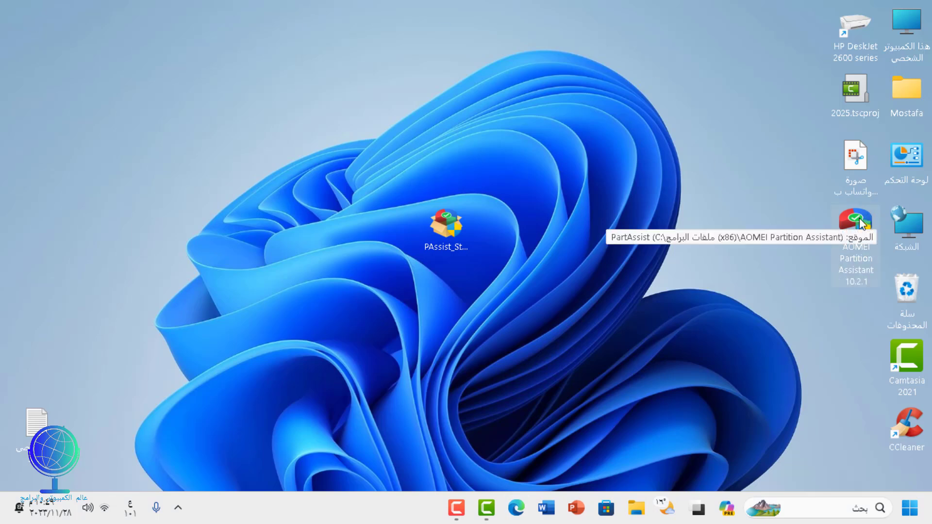
Step: Move the PAssist_Std_20231129.8334291 installer from the middle of the desktop to its left edge
left_click_drag(445, 226, 40, 157)
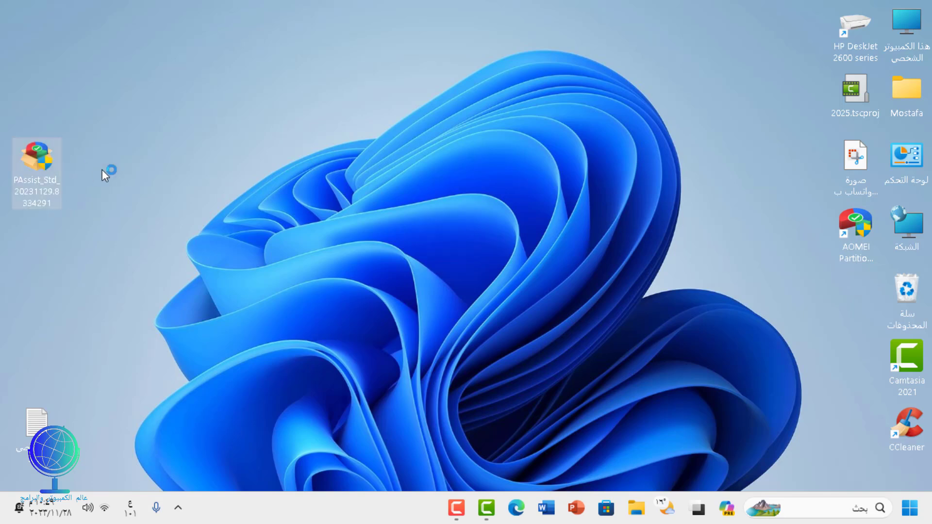
left_click(377, 137)
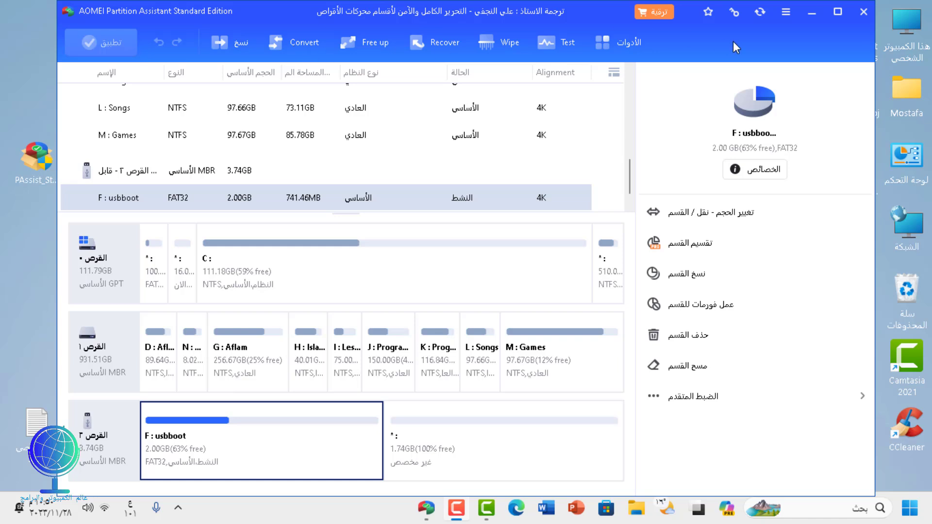
Step: Change the AOMEI Partition Assistant interface language to English in the settings
left_click(787, 13)
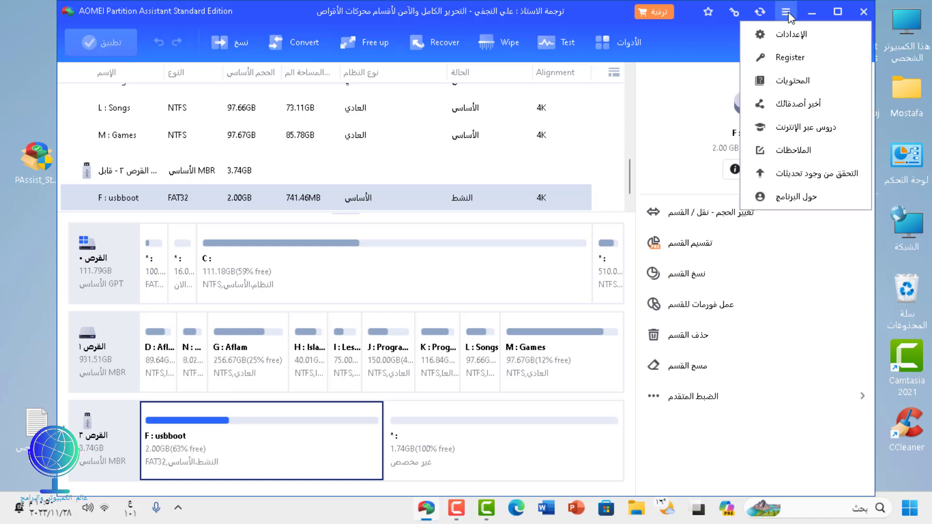
left_click(790, 38)
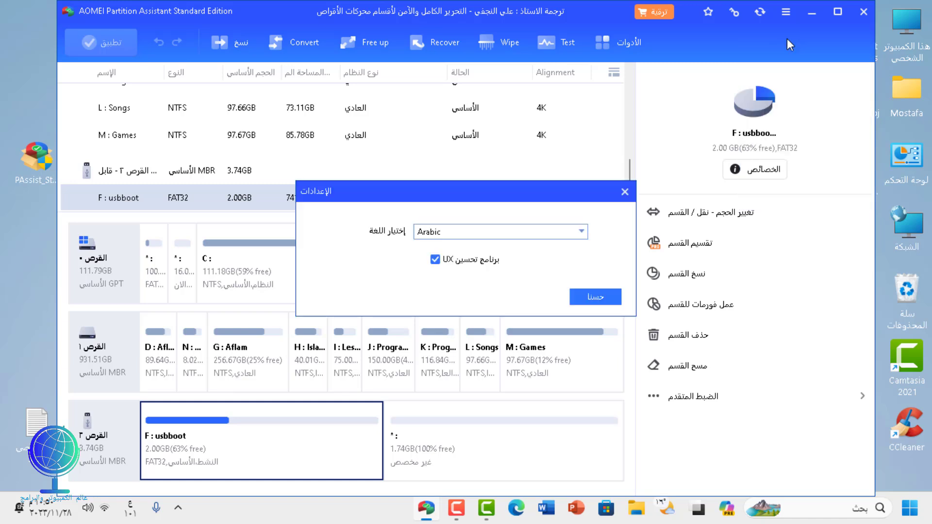
left_click(583, 232)
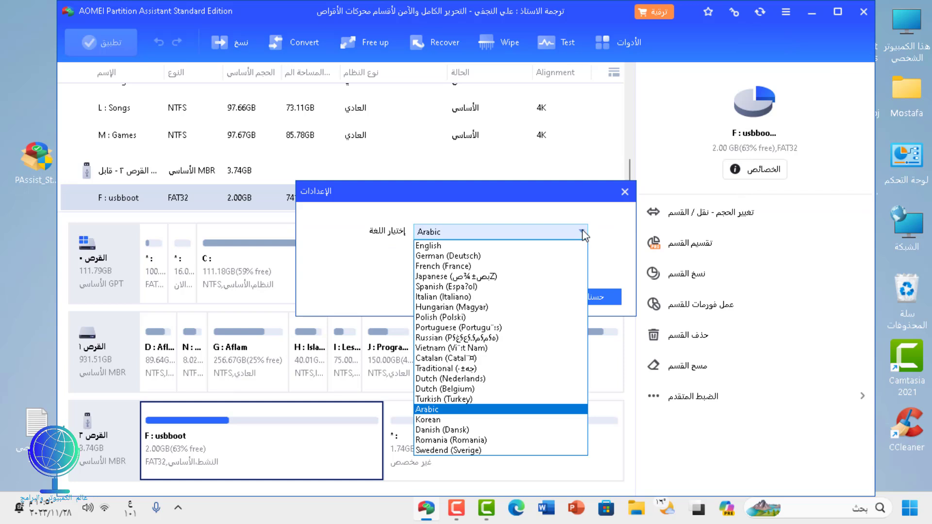
left_click(503, 252)
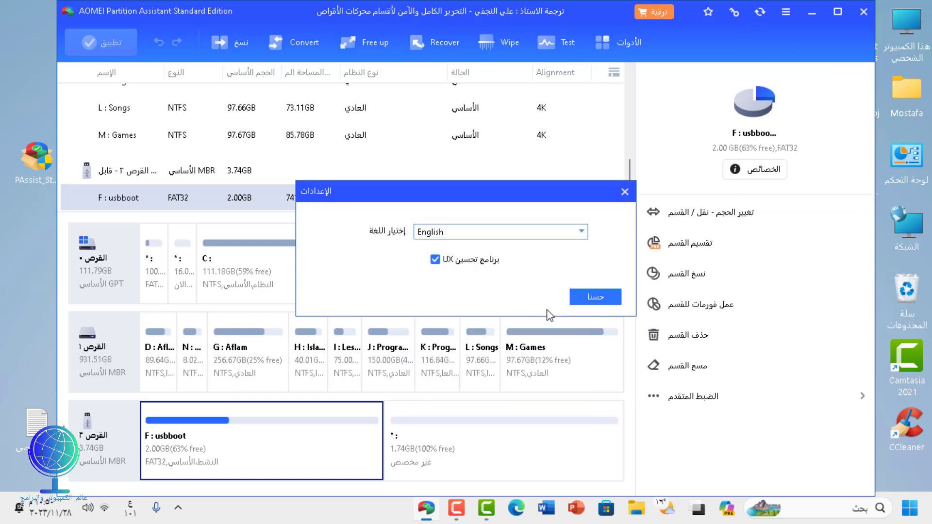
left_click(592, 301)
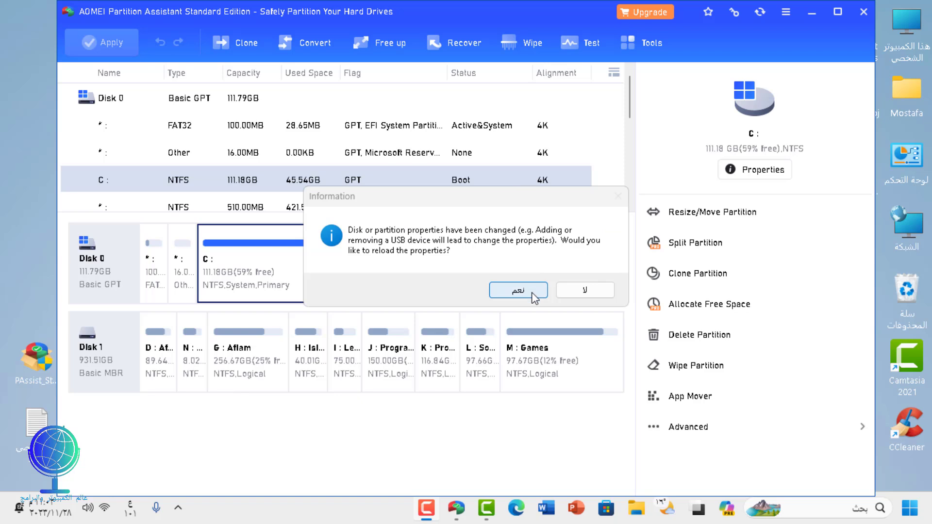
Step: Reload the disk properties and check partition O on USB Disk 2, fixing errors with chkdsk.exe
left_click(534, 294)
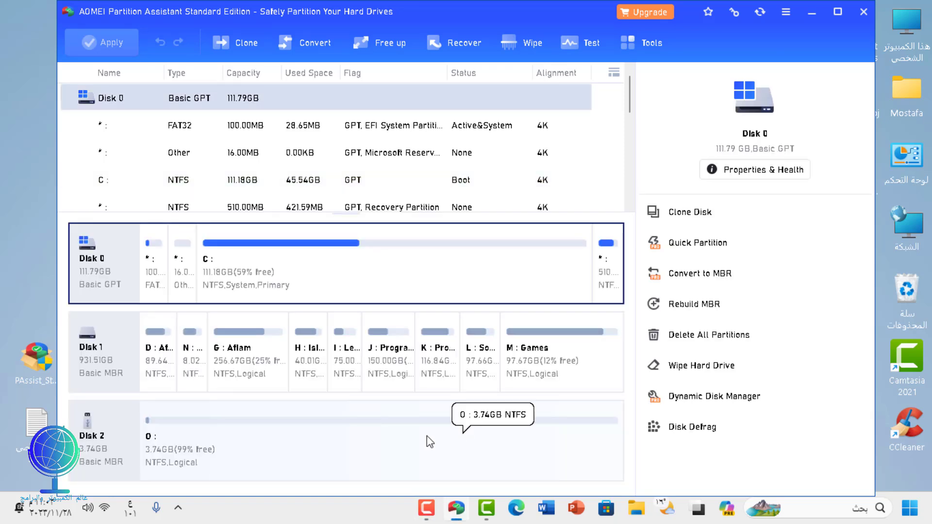
right_click(234, 436)
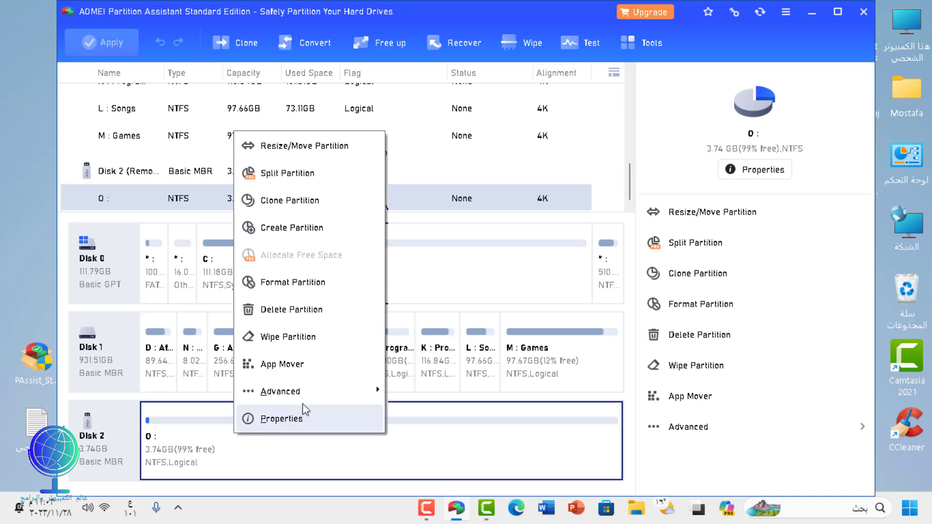
mouse_move(307, 391)
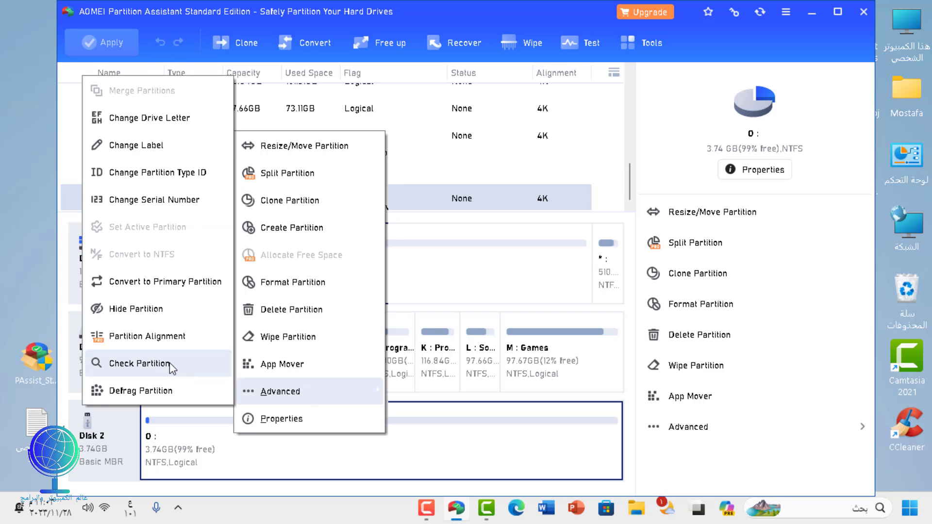
left_click(170, 364)
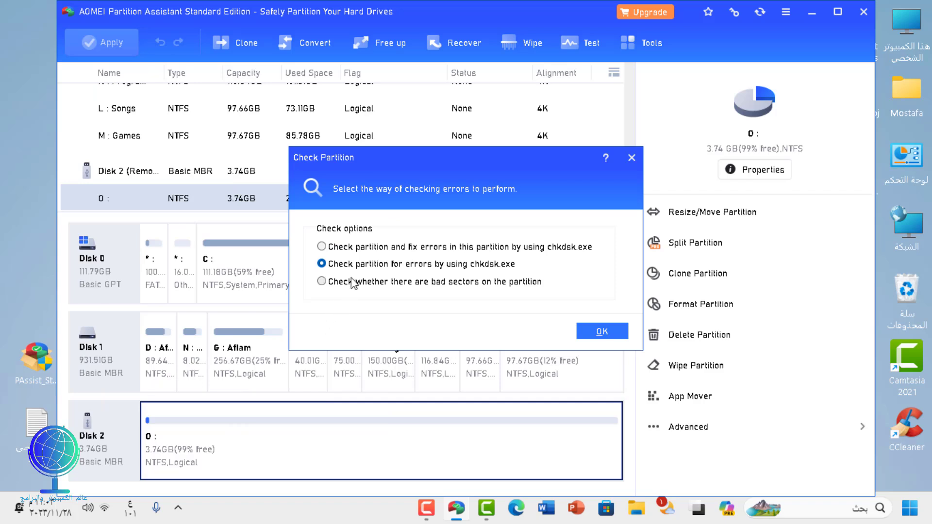
left_click(356, 247)
left_click(602, 335)
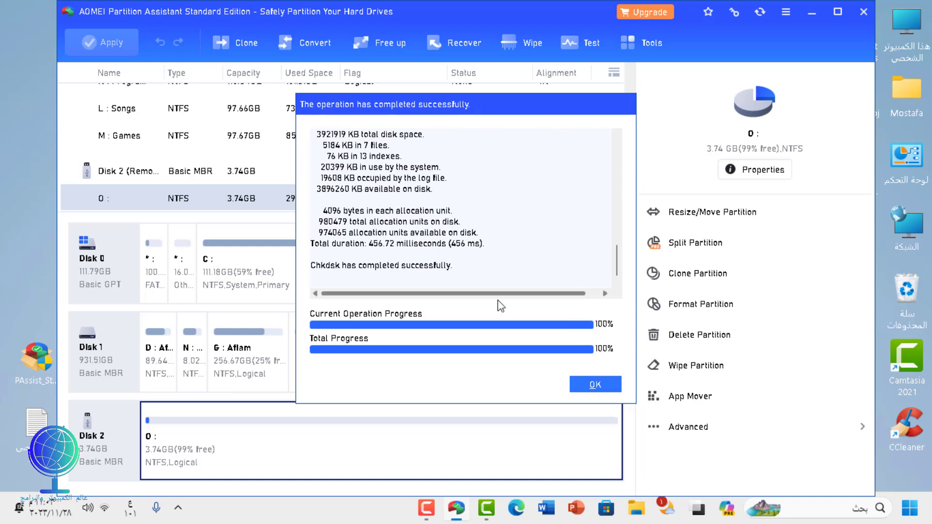
left_click(582, 388)
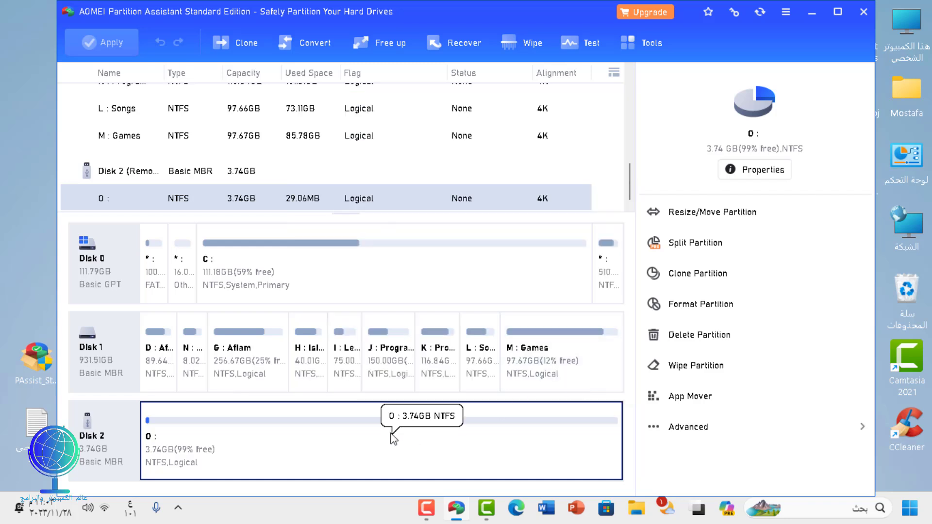
Step: Set partition O on Disk 2 for quick deletion without wiping its data
right_click(336, 450)
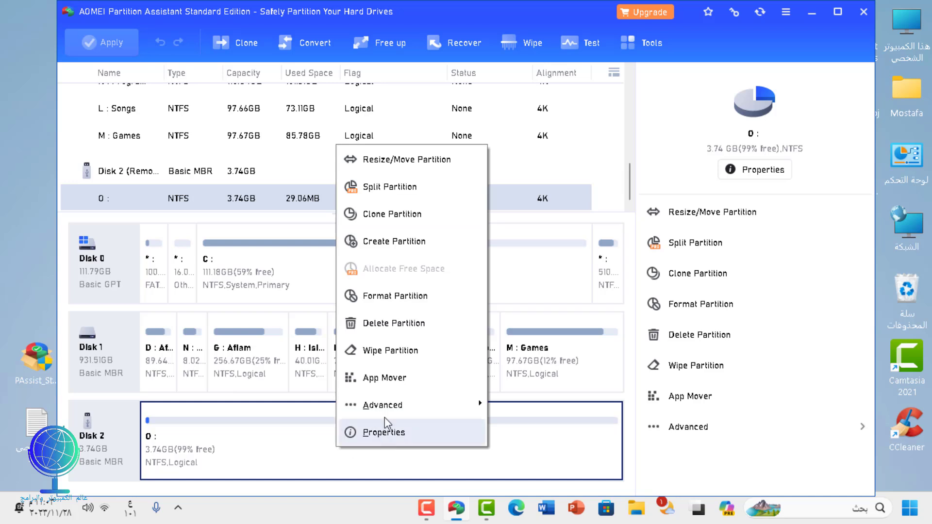
left_click(393, 324)
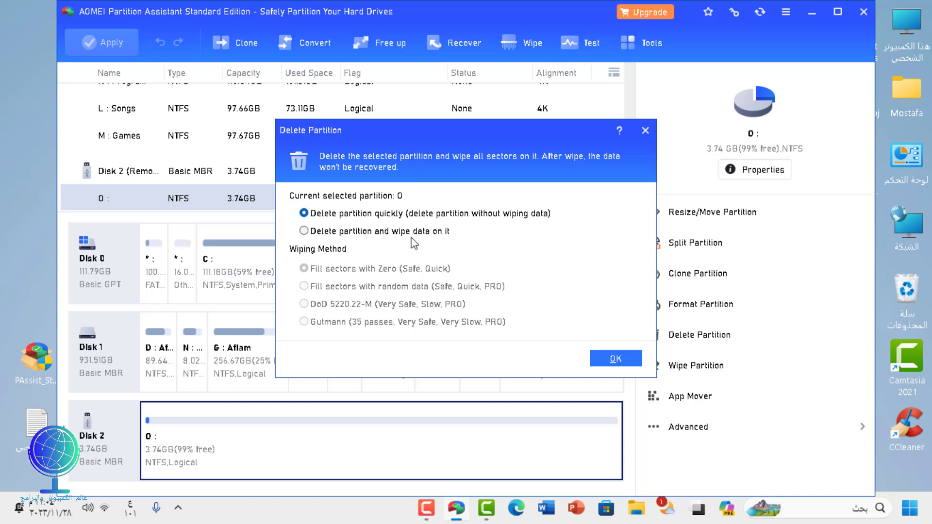
left_click(396, 232)
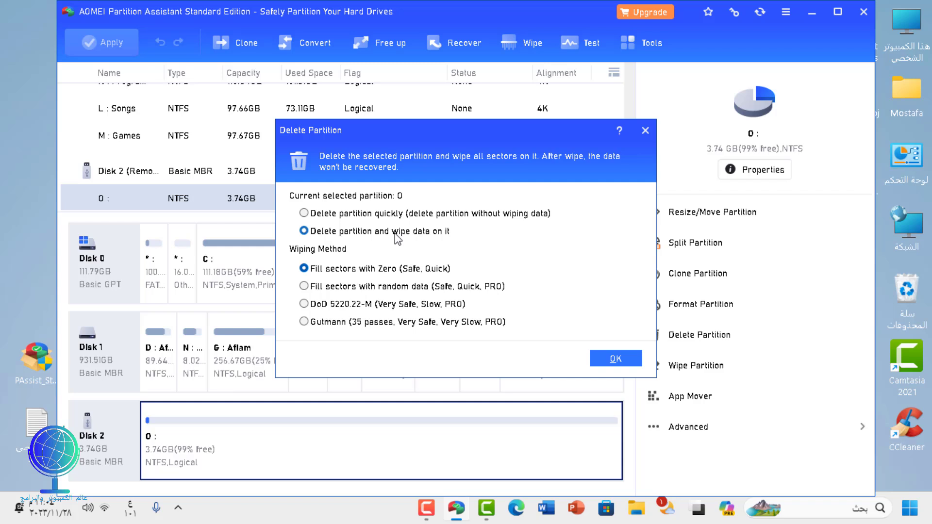
left_click(387, 214)
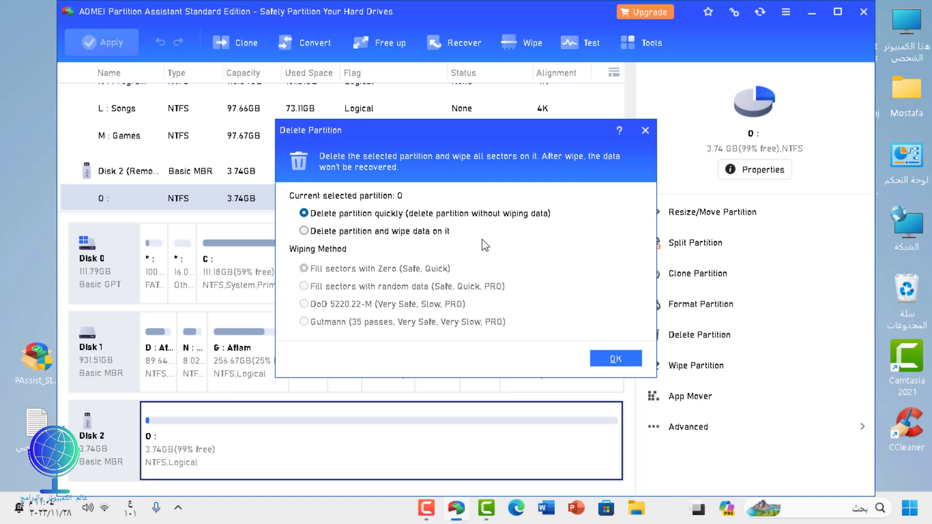
left_click(610, 358)
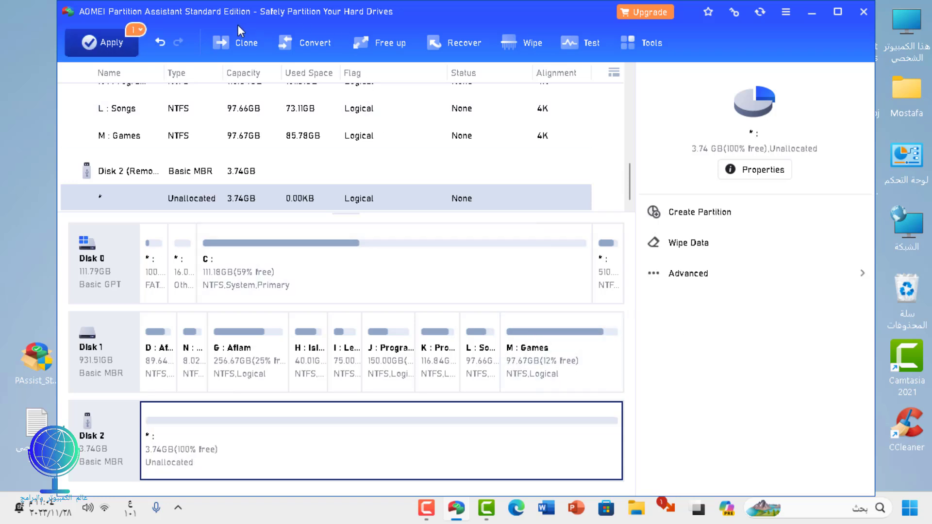
Step: Apply the pending deletion of partition O and confirm its execution
left_click(102, 43)
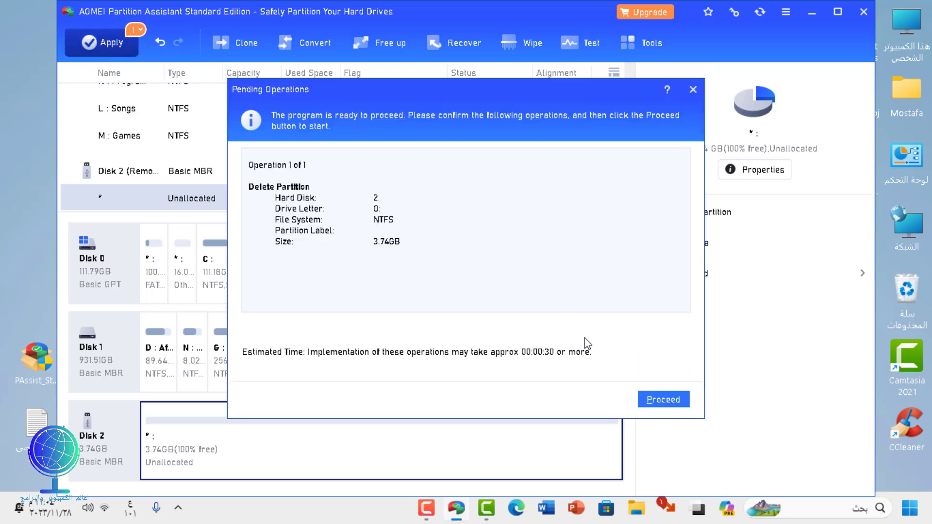
left_click(661, 401)
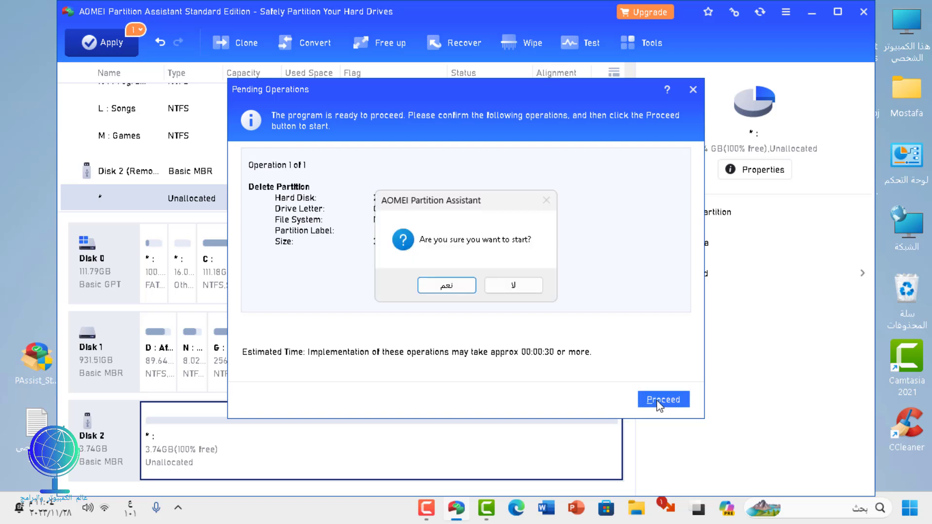
left_click(446, 287)
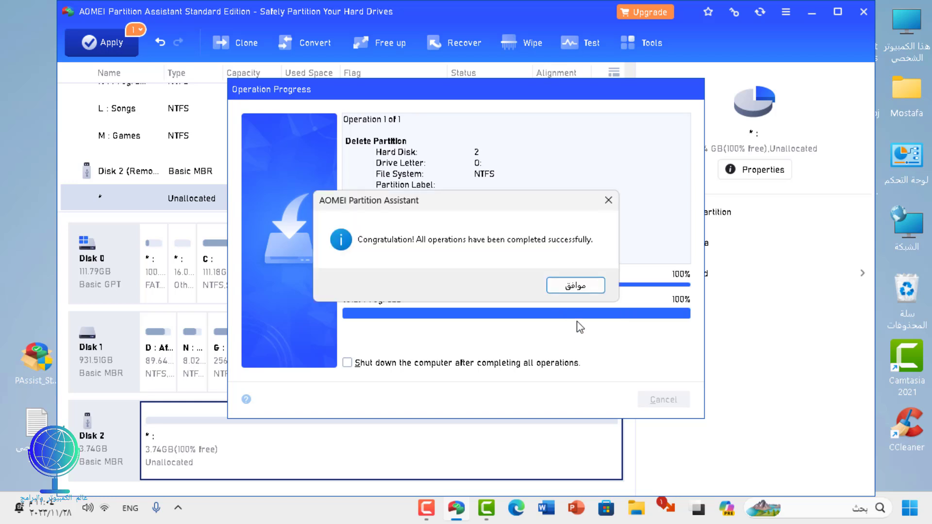
left_click(572, 285)
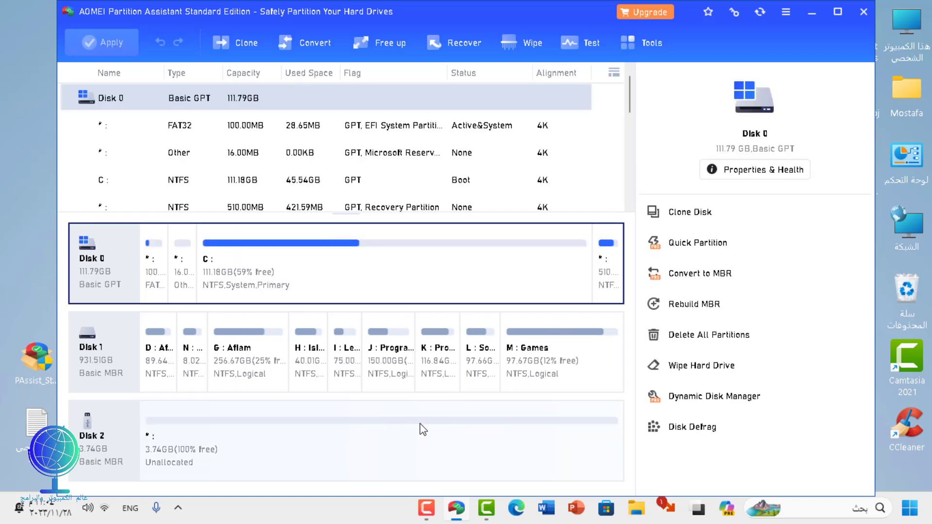
Step: Define a new 3.74GB FAT32 partition with drive letter F in the unallocated space on Disk 2
left_click(306, 446)
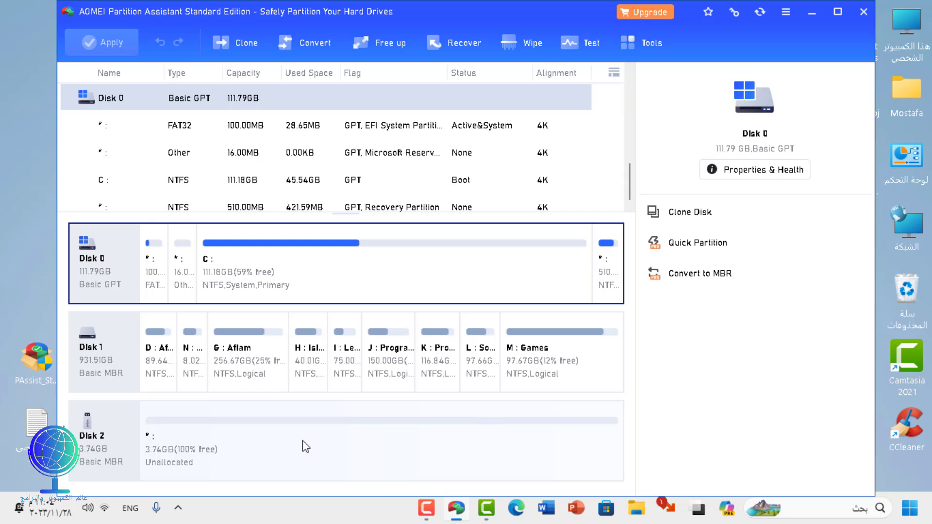
right_click(305, 446)
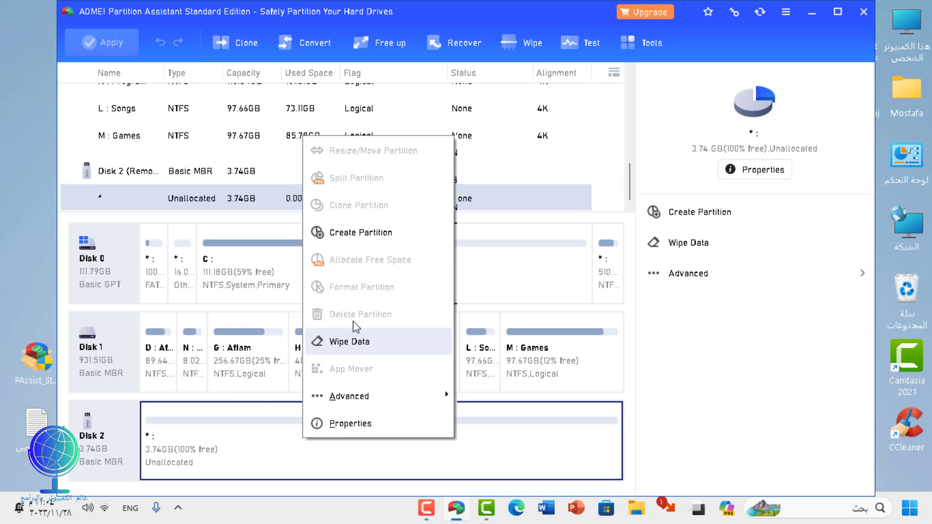
left_click(391, 235)
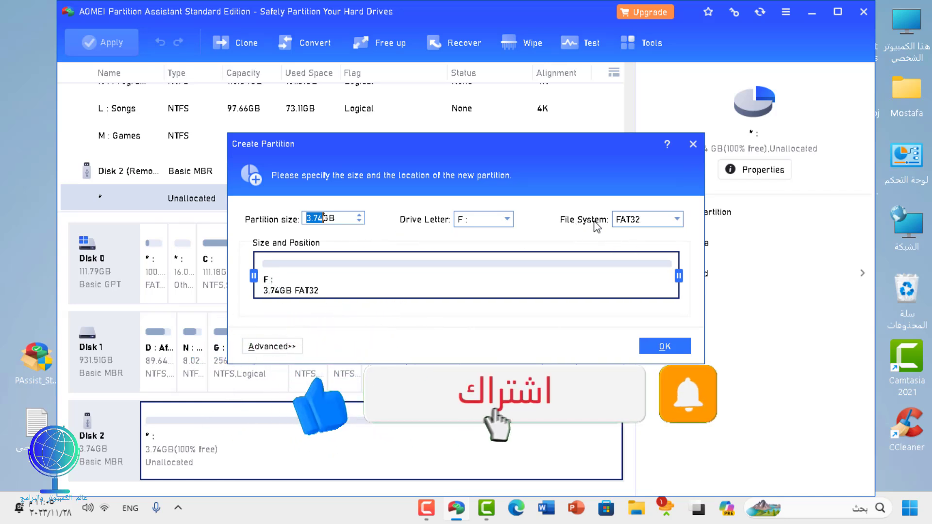
left_click(677, 220)
left_click(678, 222)
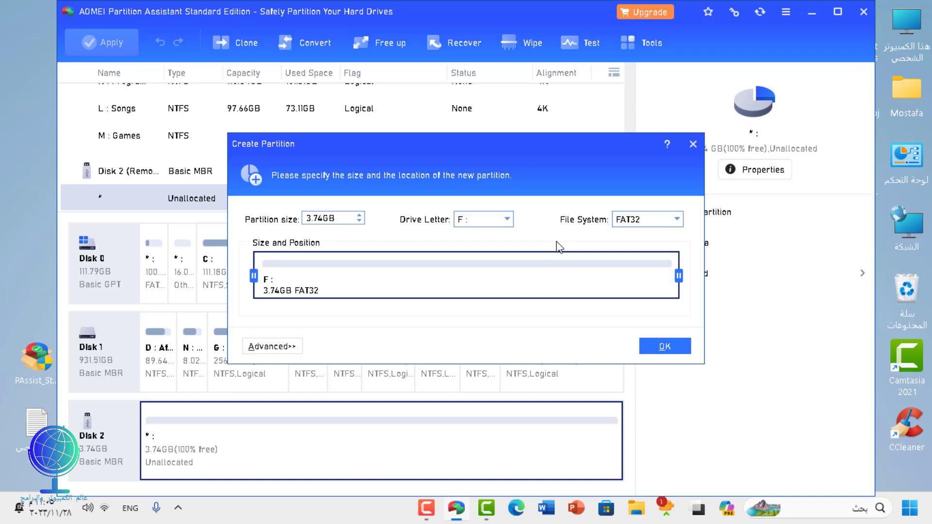
left_click(666, 348)
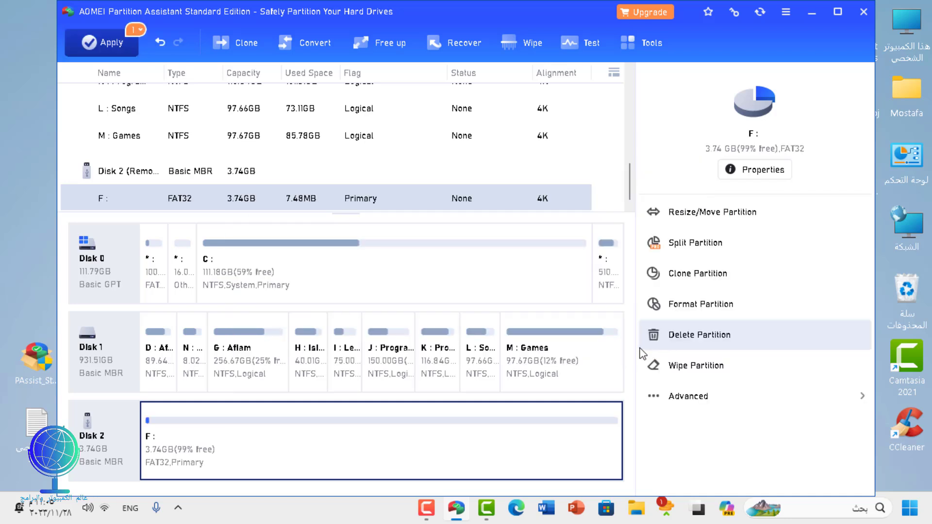
Step: Apply the pending creation of partition F on Disk 2 and select the new partition
left_click(105, 52)
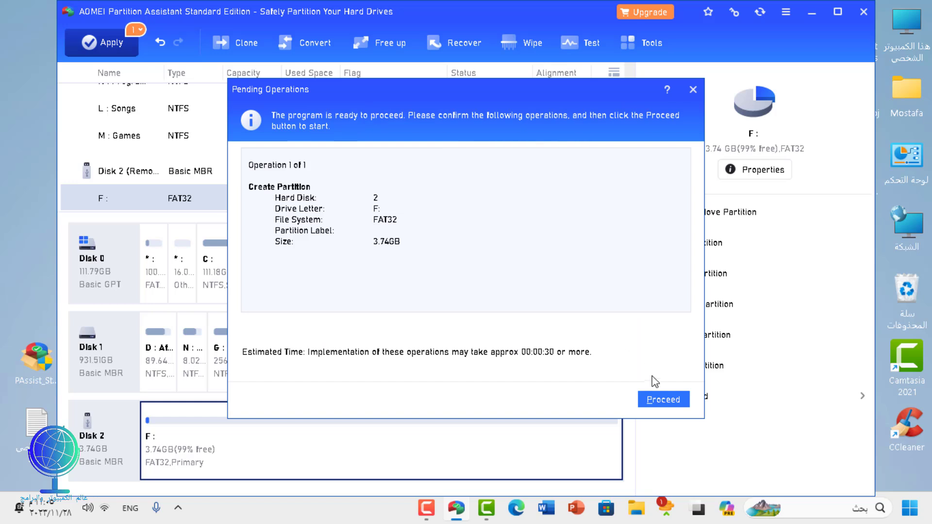
left_click(660, 403)
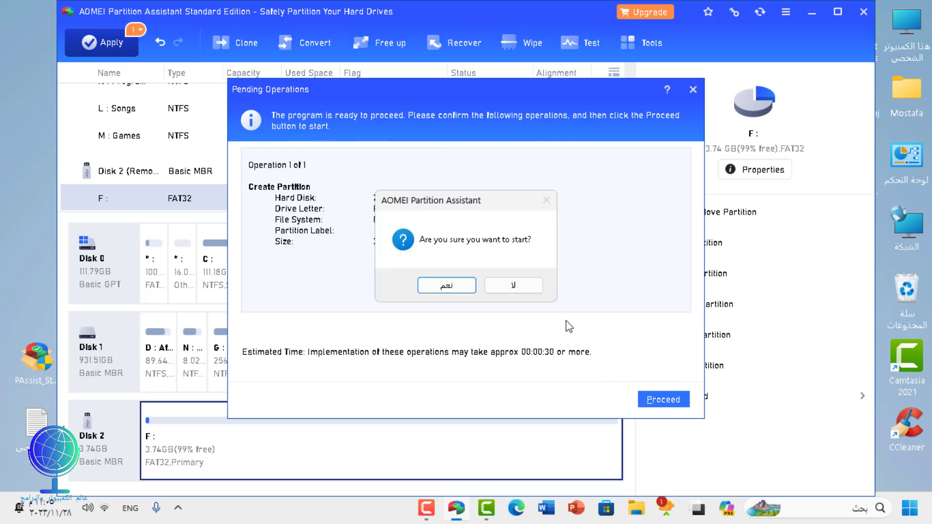
left_click(461, 289)
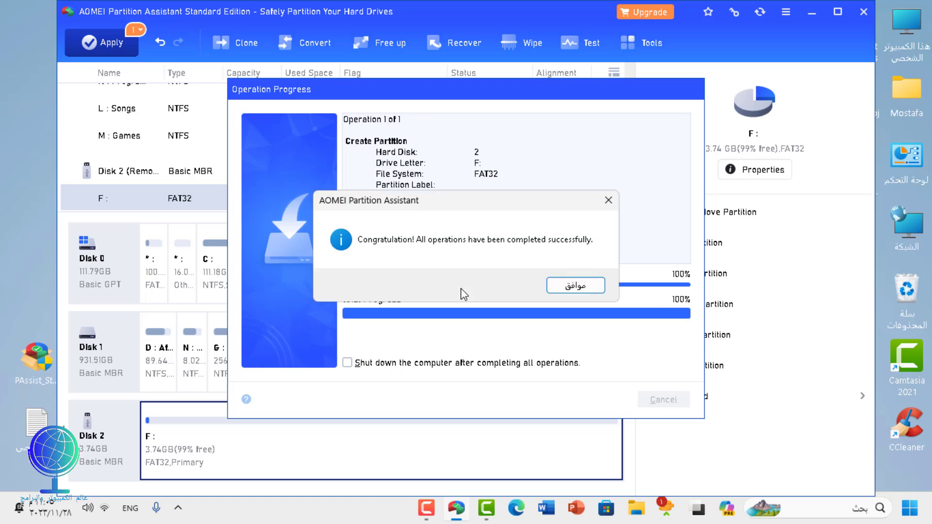
left_click(576, 287)
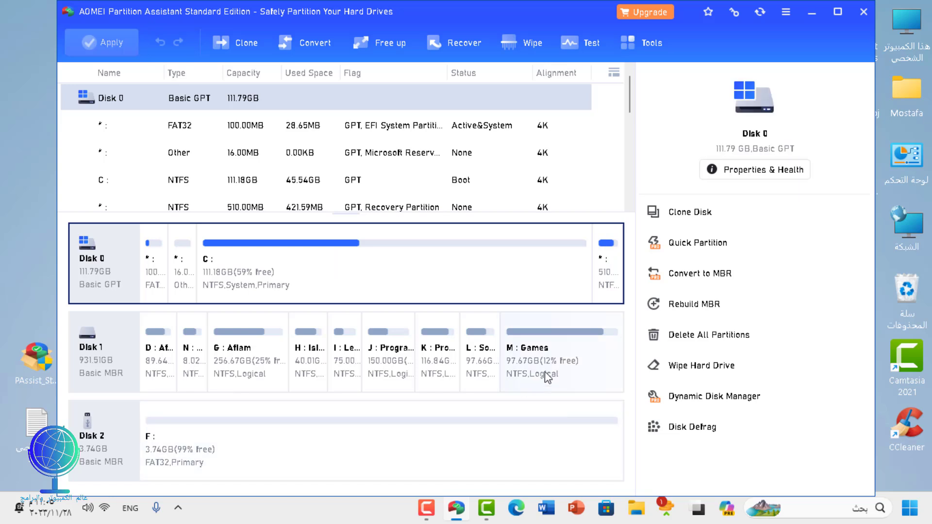
left_click(377, 456)
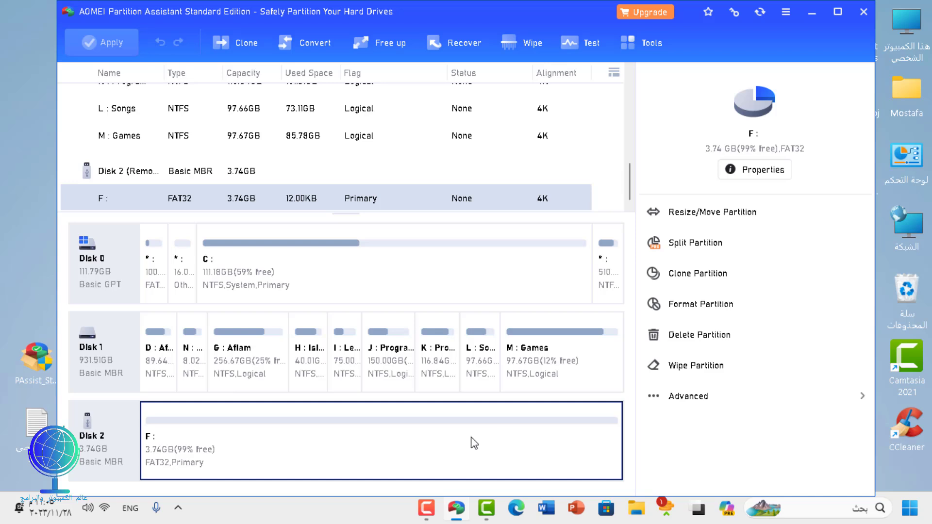
Step: Open USB drive F in File Explorer to check that it is accessible, and return to the partition manager
double_click(906, 38)
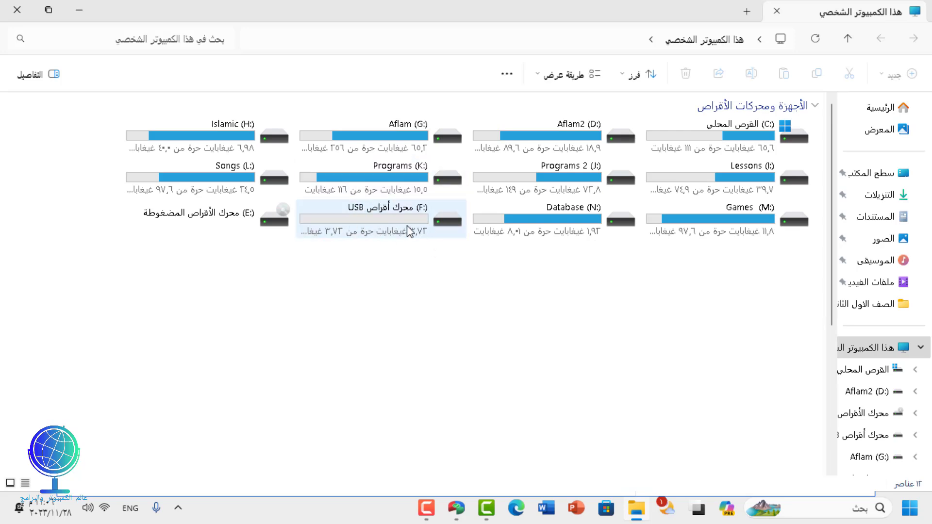
left_click(363, 219)
double_click(363, 220)
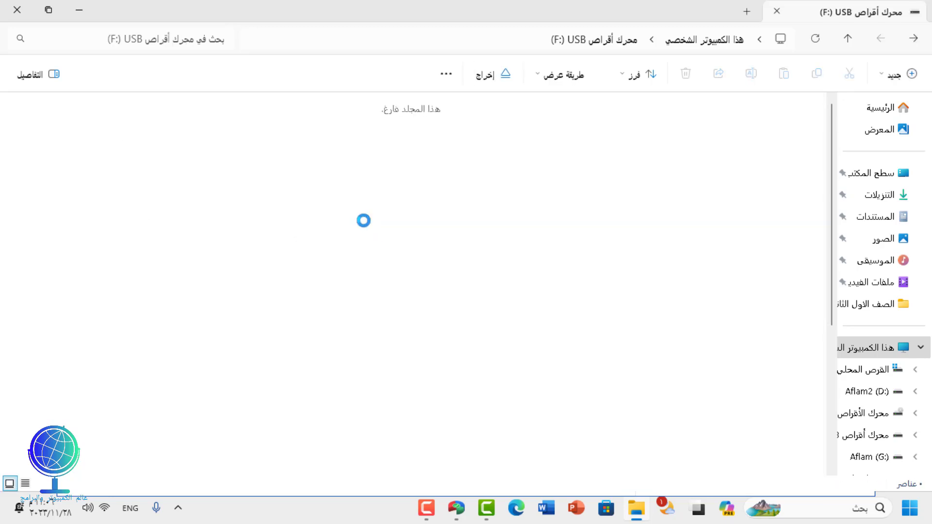
left_click(78, 15)
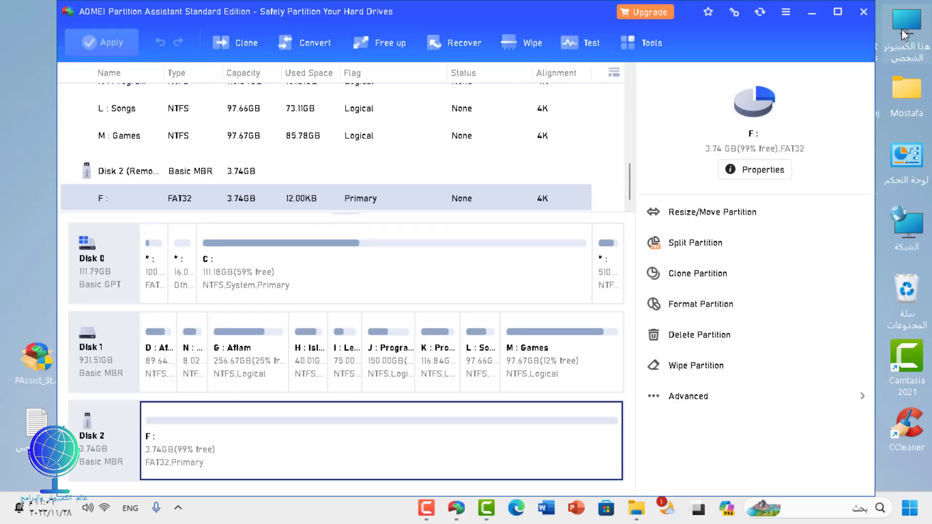
Step: Copy the video file "السلام الوطني المصري ( موسيقي فقط )" from the Database (N:) drive and leave File Explorer
double_click(582, 194)
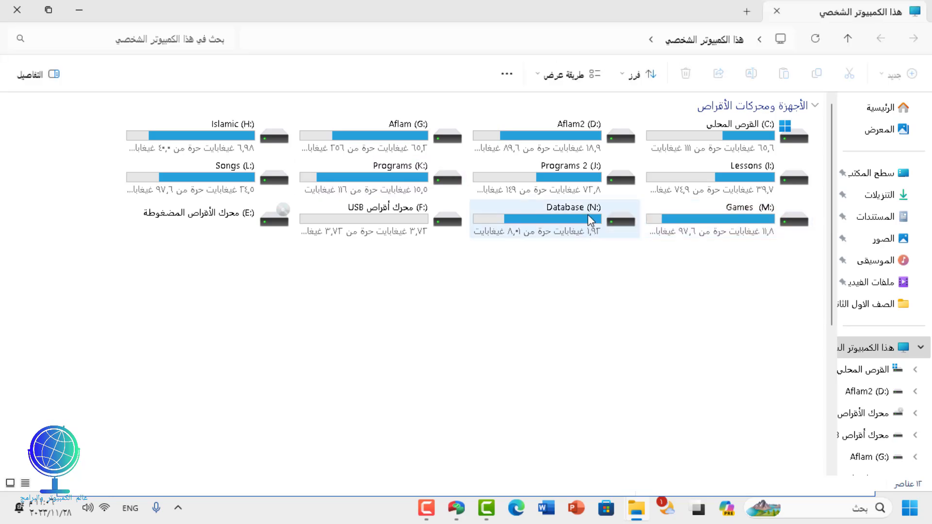
left_click(588, 218)
double_click(588, 218)
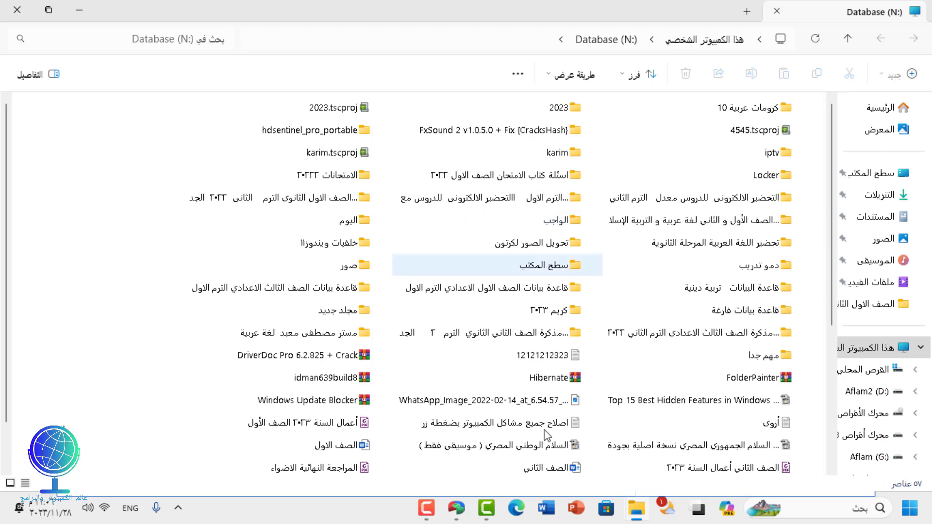
left_click(540, 451)
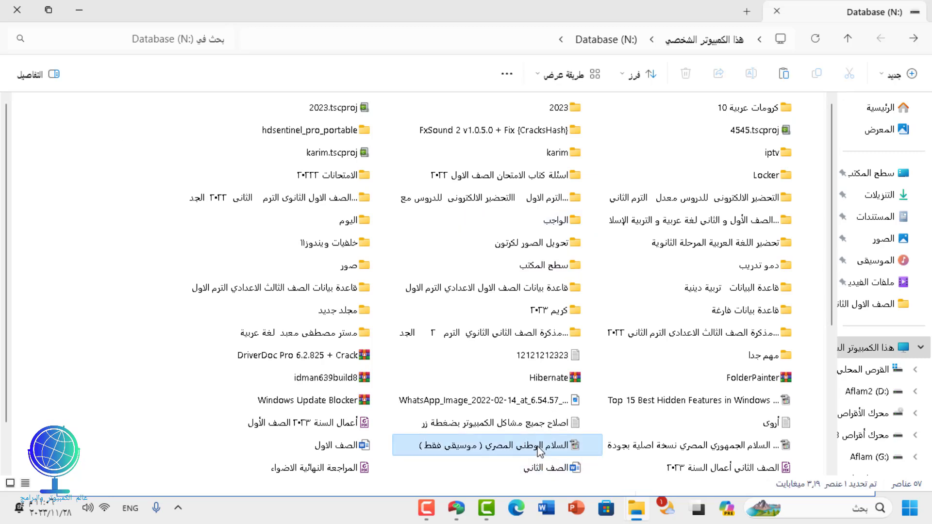
right_click(539, 451)
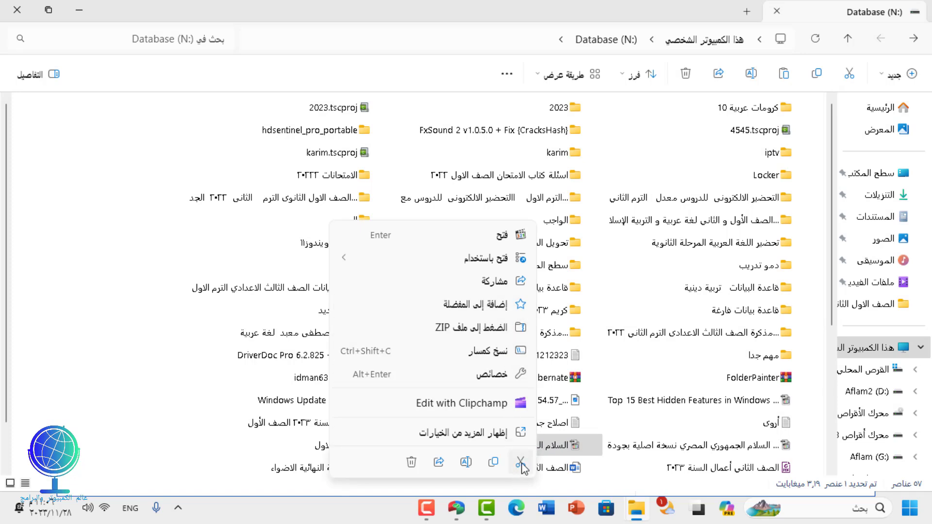
left_click(465, 461)
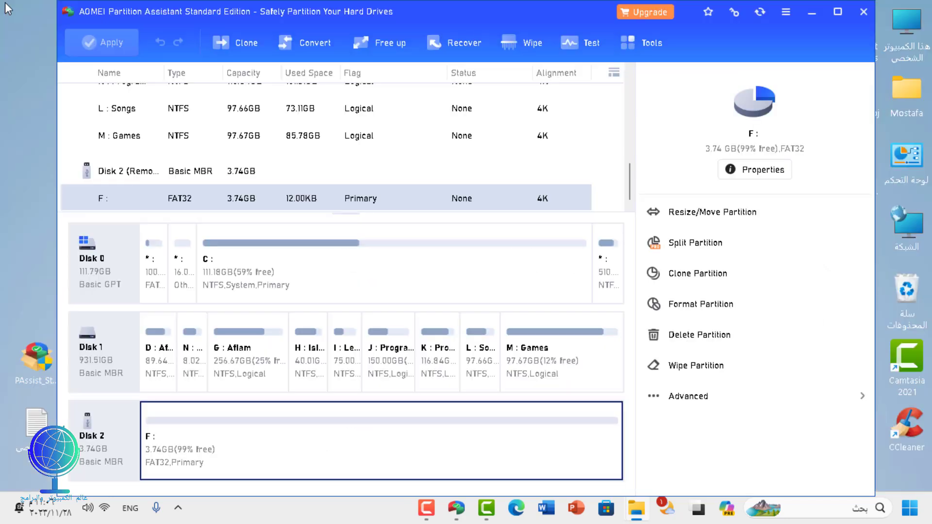
Step: Paste the copied video file into the empty USB drive F
left_click(905, 24)
key("super+e")
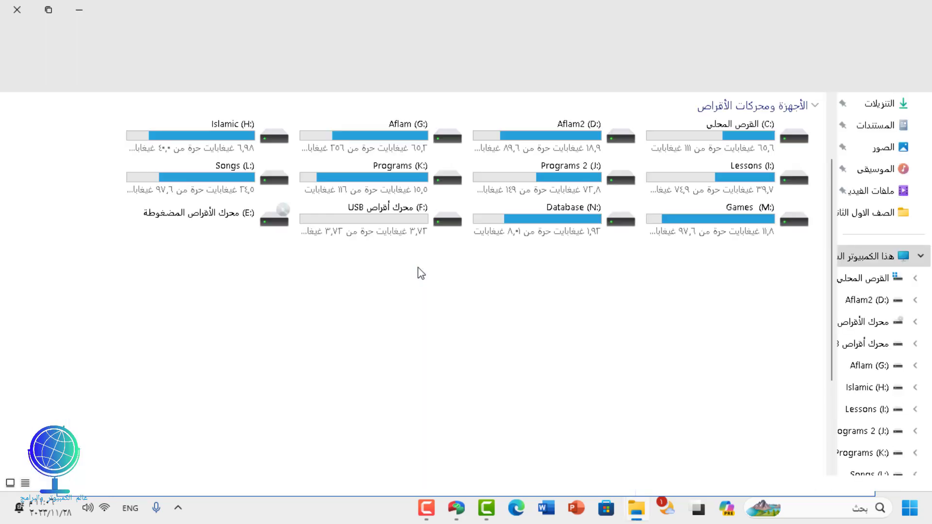
left_click(417, 219)
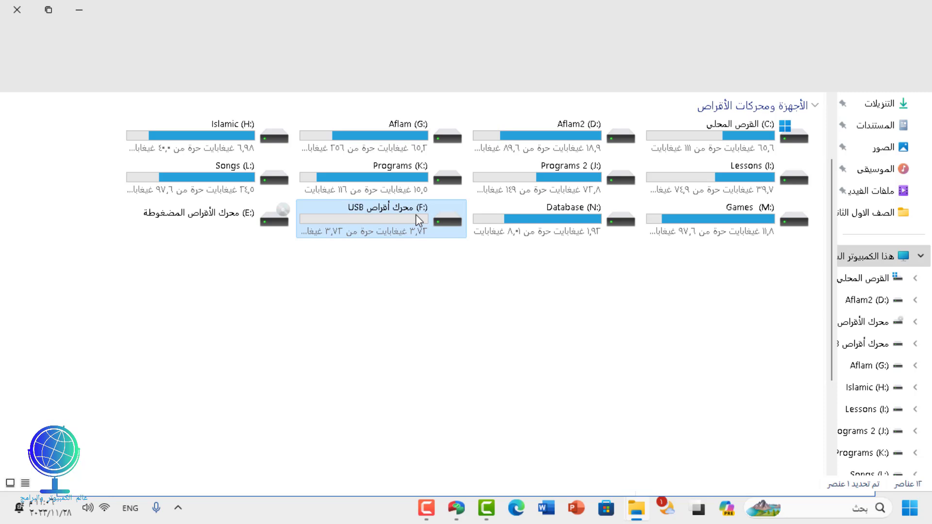
double_click(417, 220)
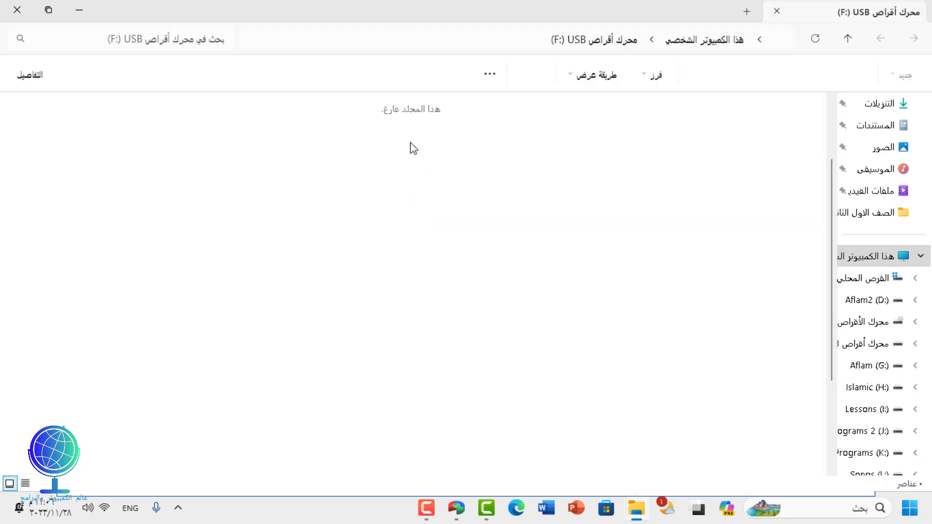
right_click(411, 146)
key("Escape")
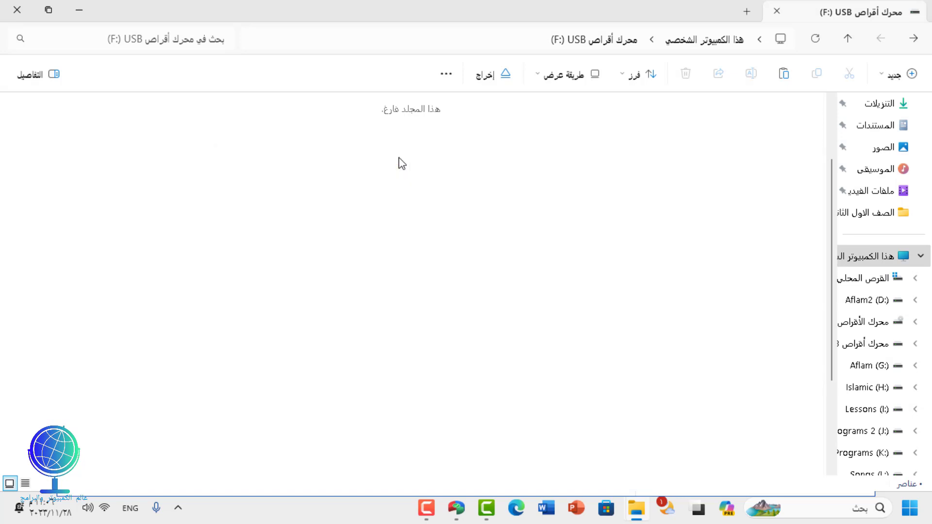
key("ctrl+v")
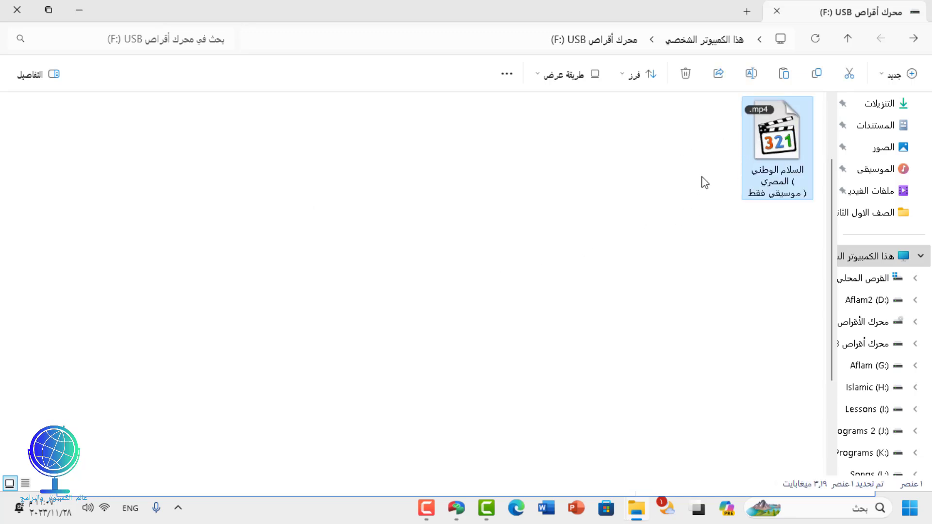
Step: Open the Windows format options for USB drive F and set the file system to NTFS
left_click(913, 43)
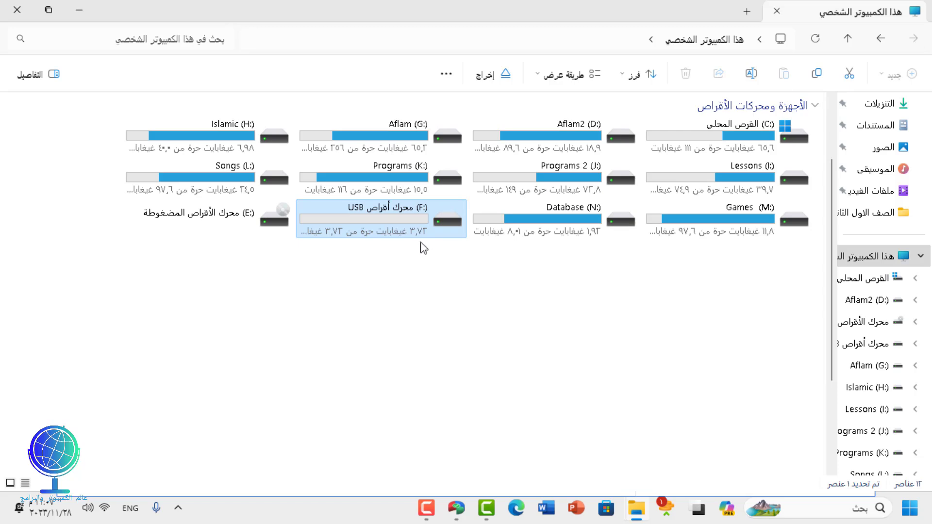
right_click(396, 215)
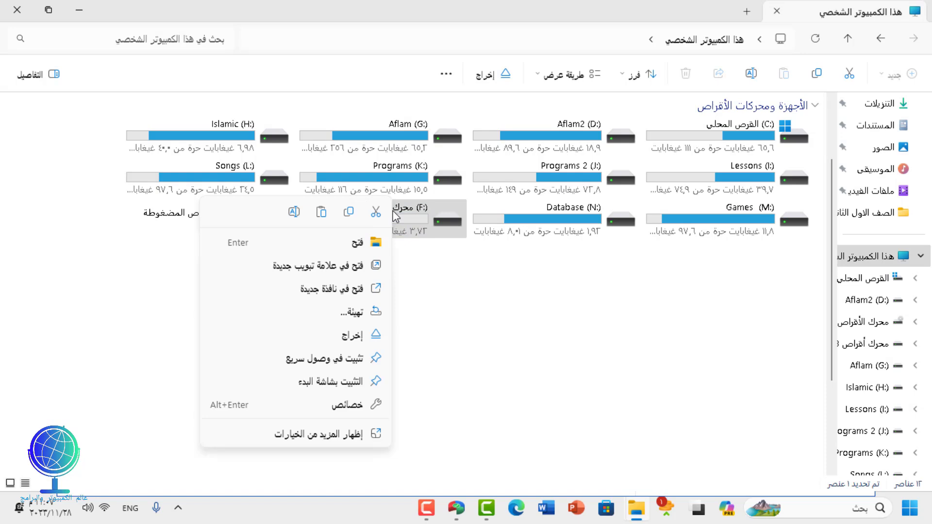
left_click(354, 312)
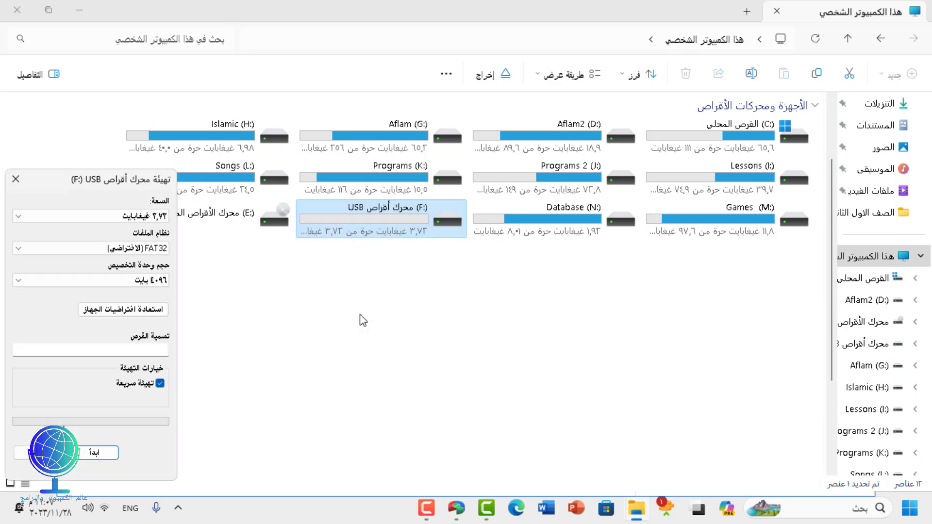
left_click_drag(123, 187, 300, 180)
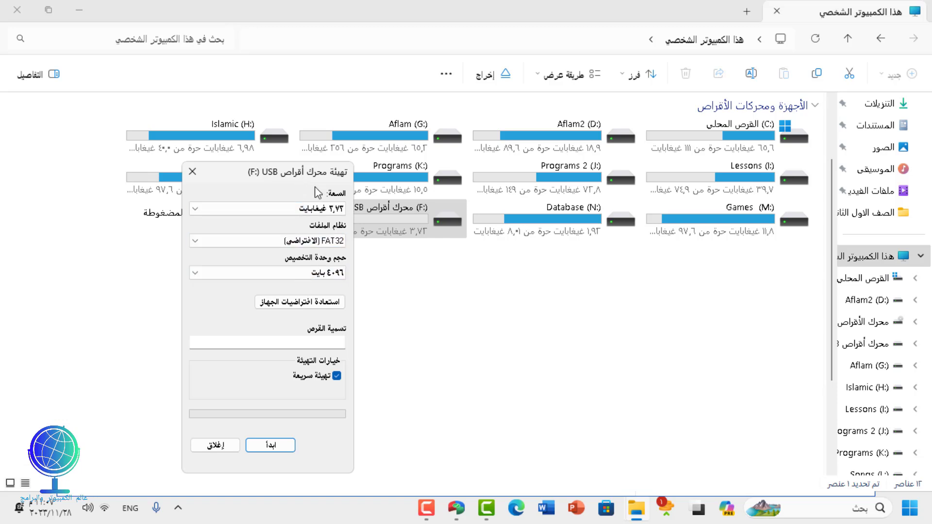
left_click_drag(223, 158, 223, 158)
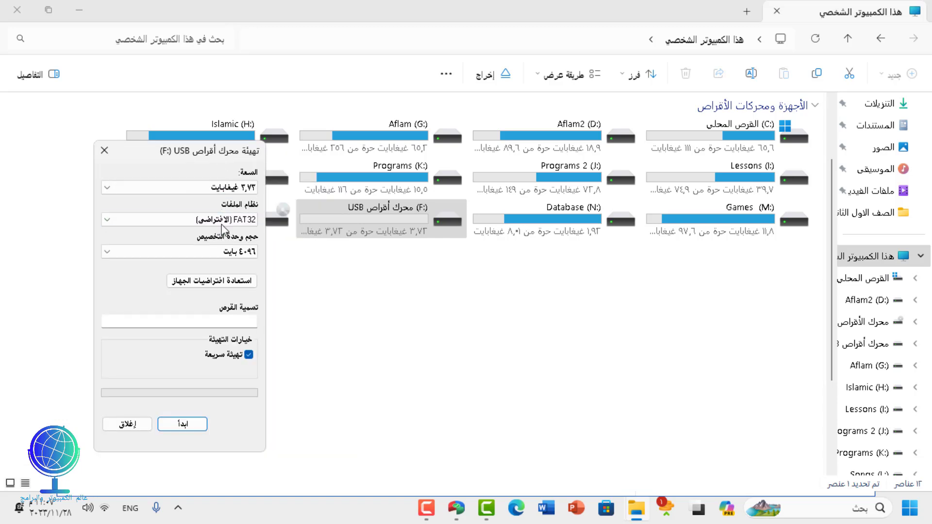
left_click(190, 222)
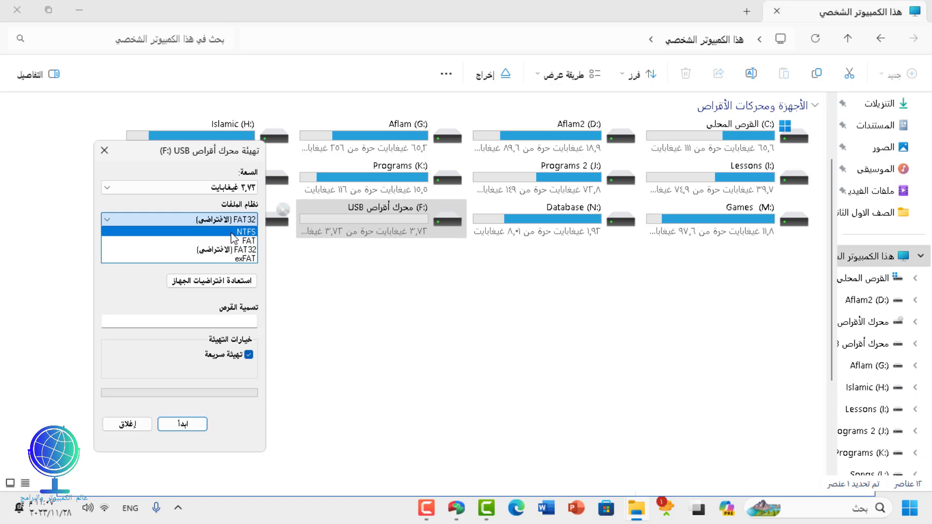
left_click(233, 232)
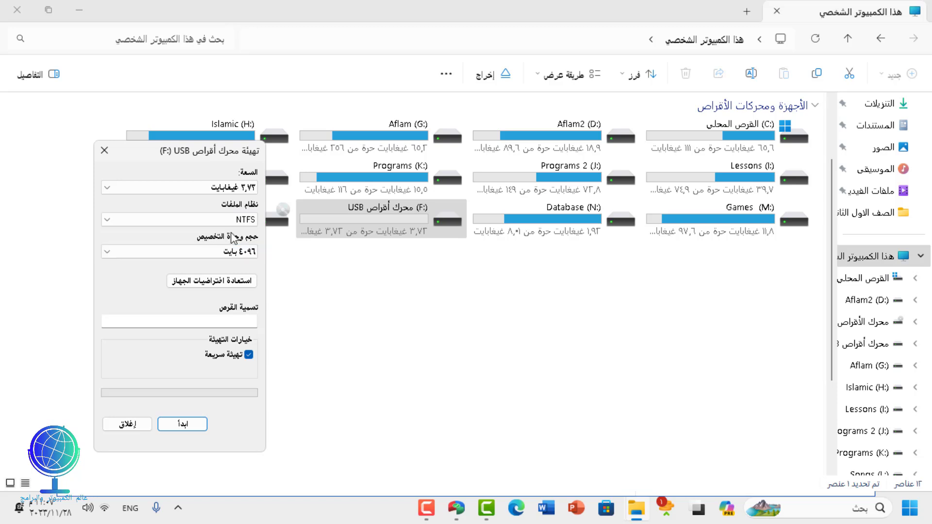
Step: Run the quick format of USB drive F, accepting the data erasure, and close the format dialog
left_click(189, 425)
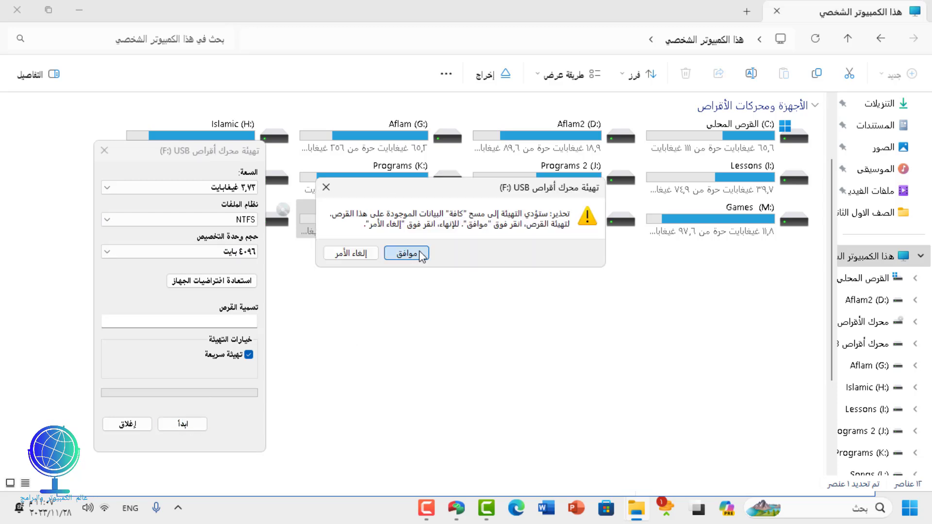
left_click(402, 253)
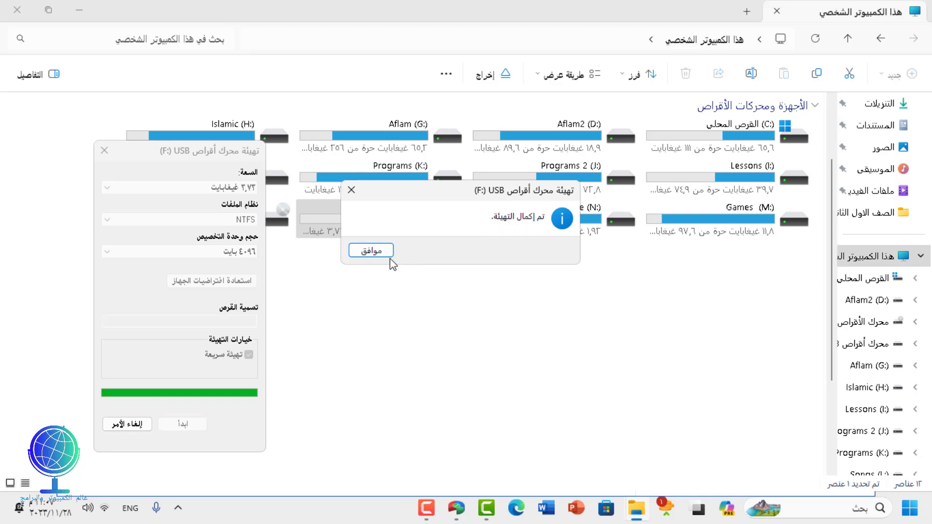
left_click(371, 251)
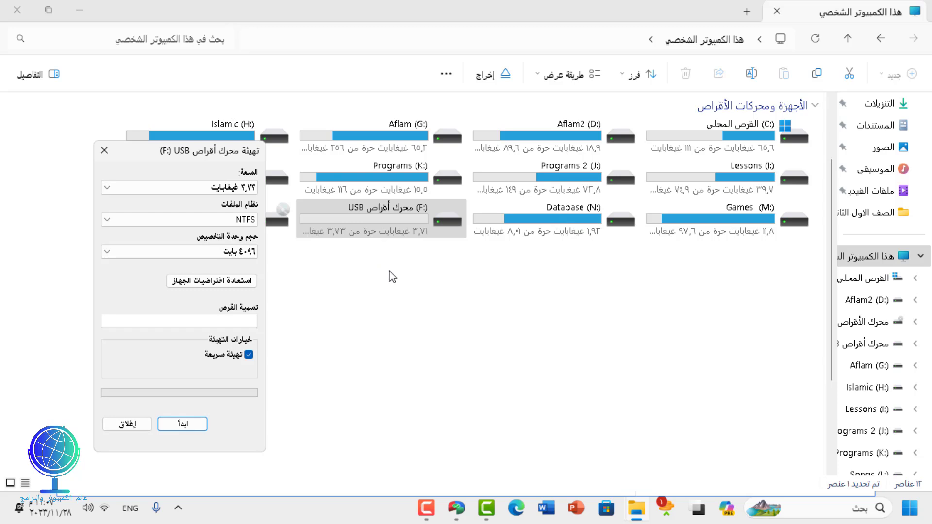
left_click(128, 424)
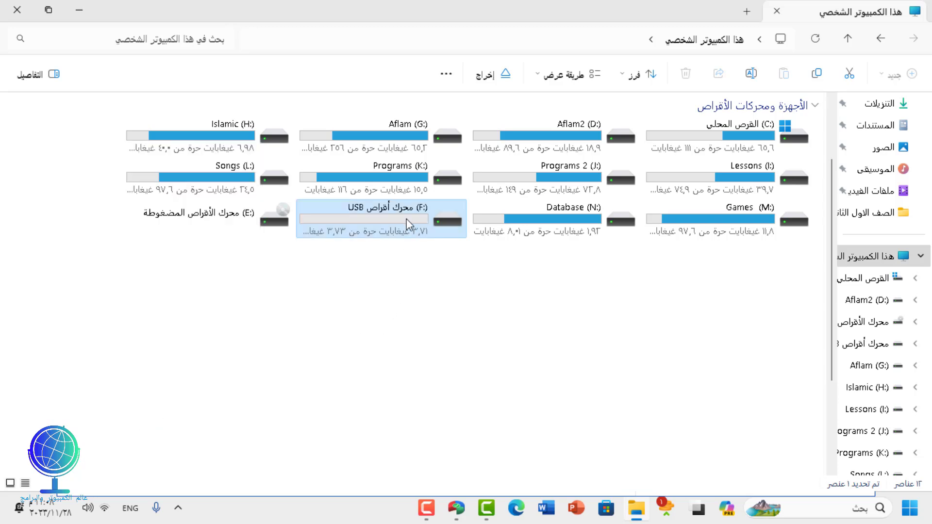